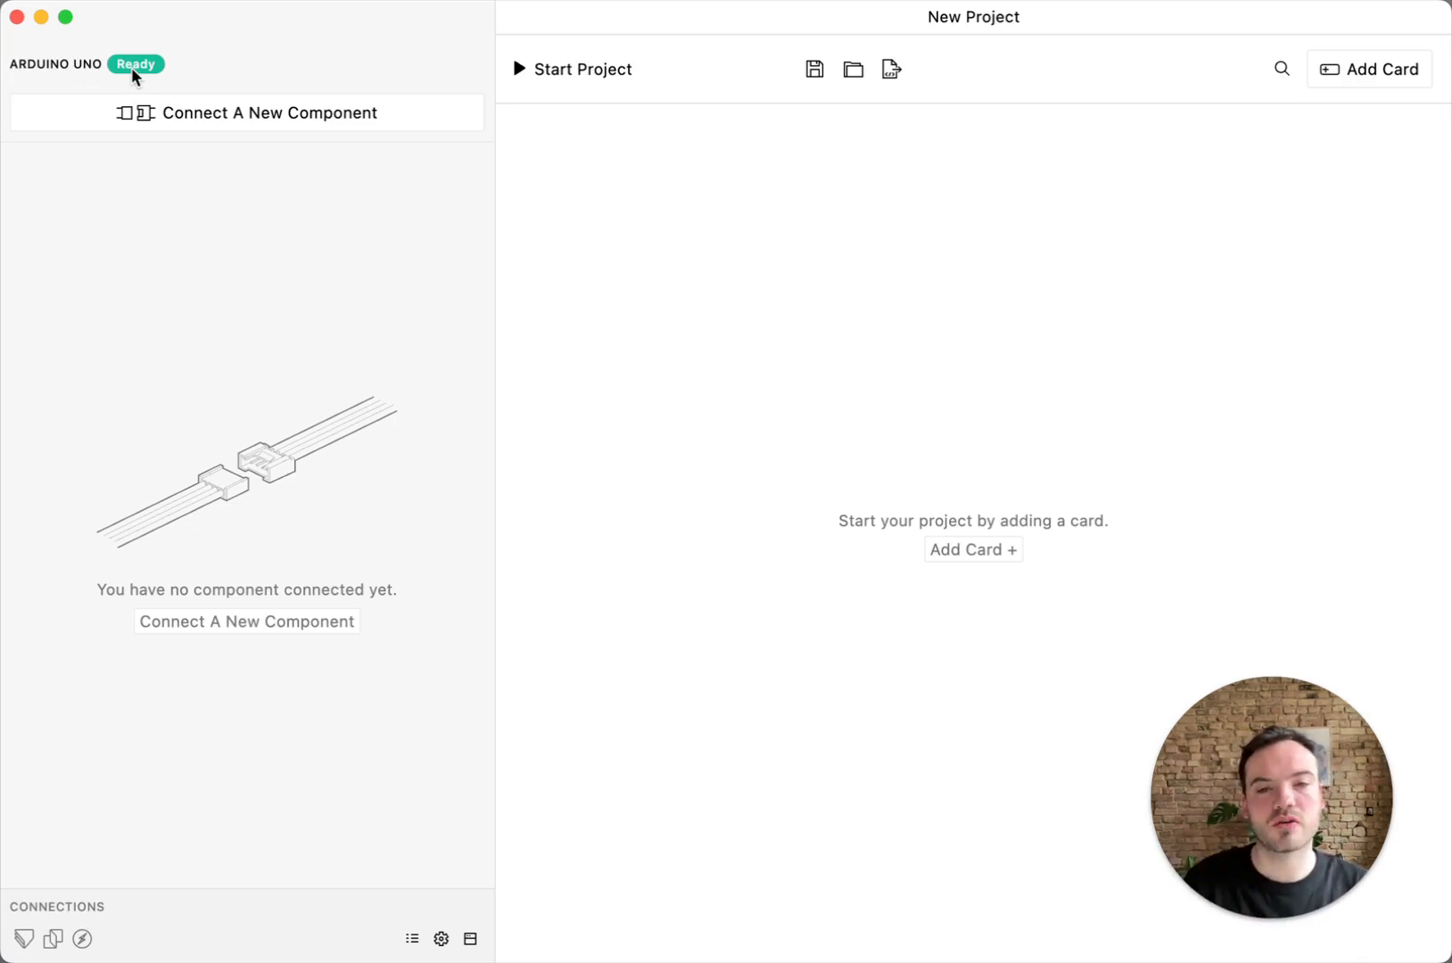
# Connect a Button component to port D2 of the Arduino Uno, comparing the connector and pin views of the board
pyautogui.click(229, 116)
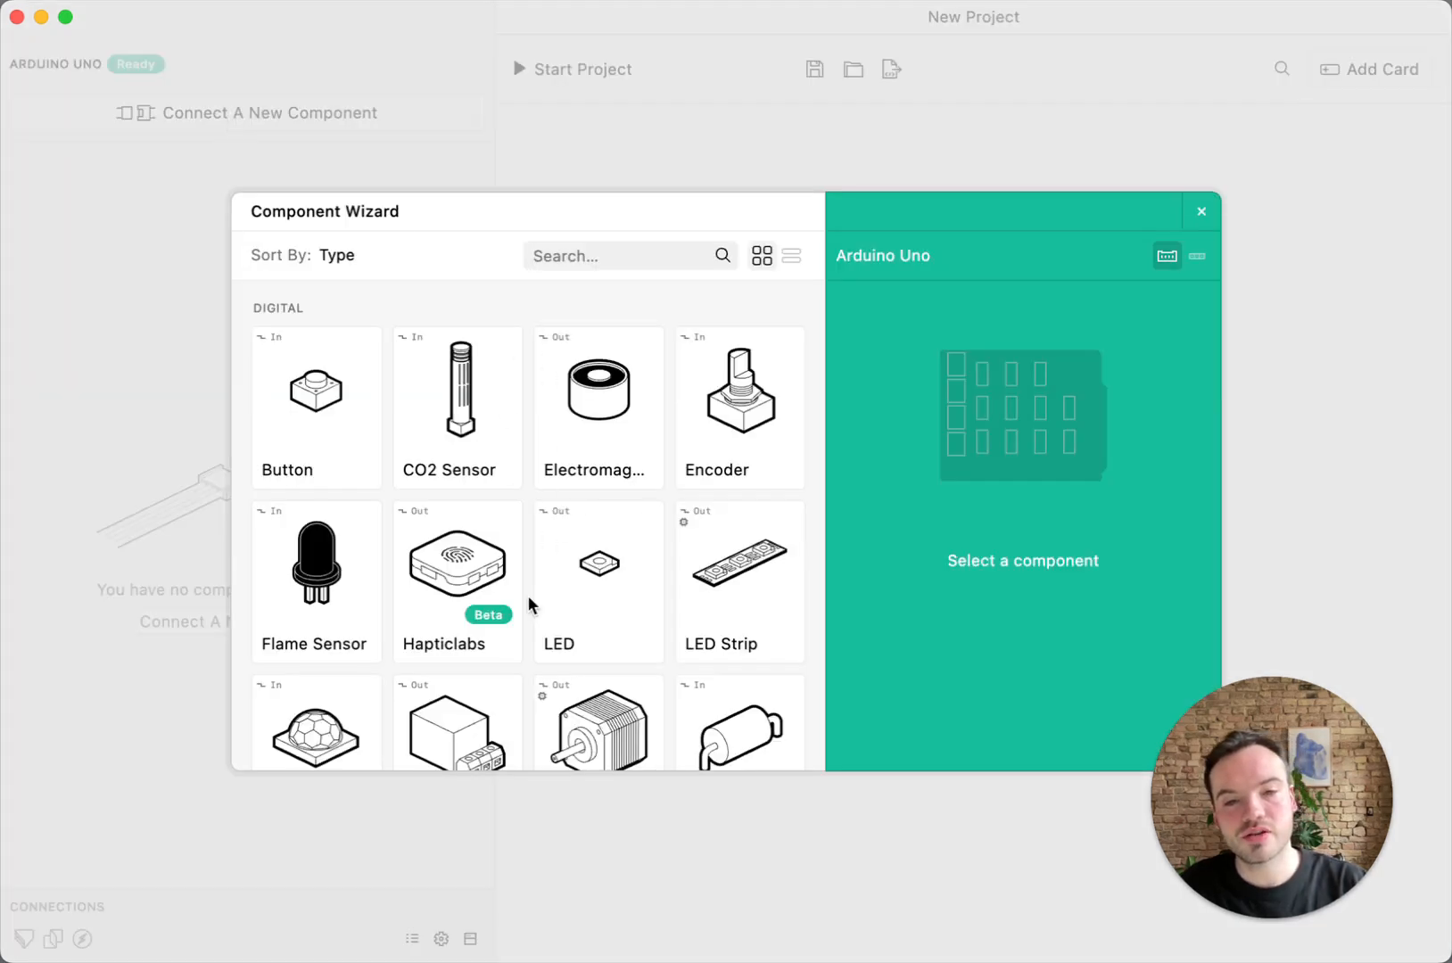
pyautogui.scroll(-12, 535, 612)
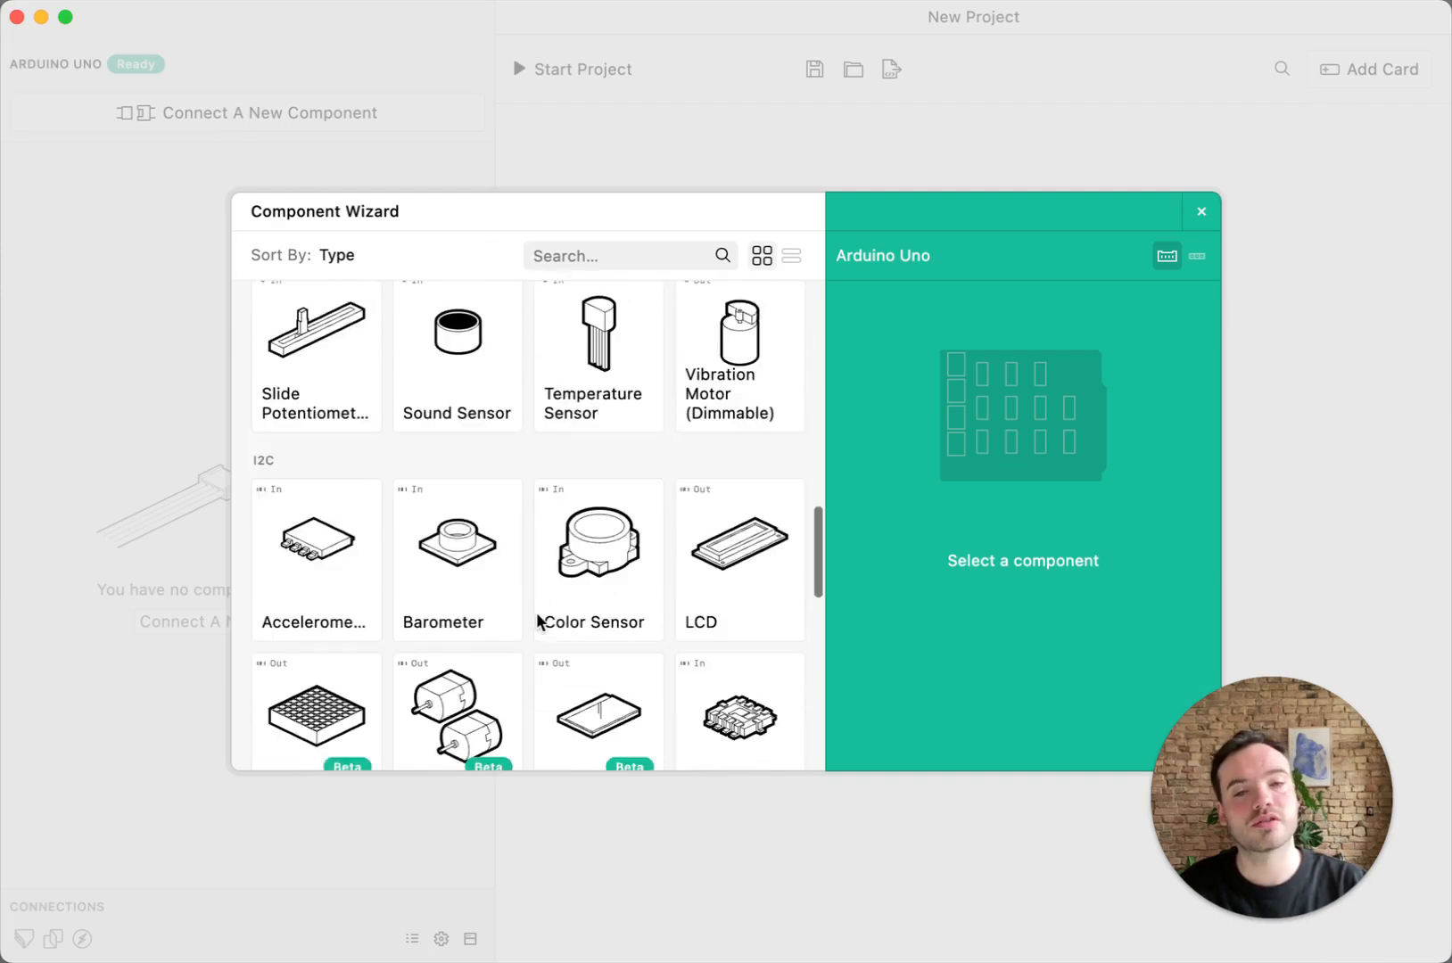
pyautogui.scroll(12, 537, 612)
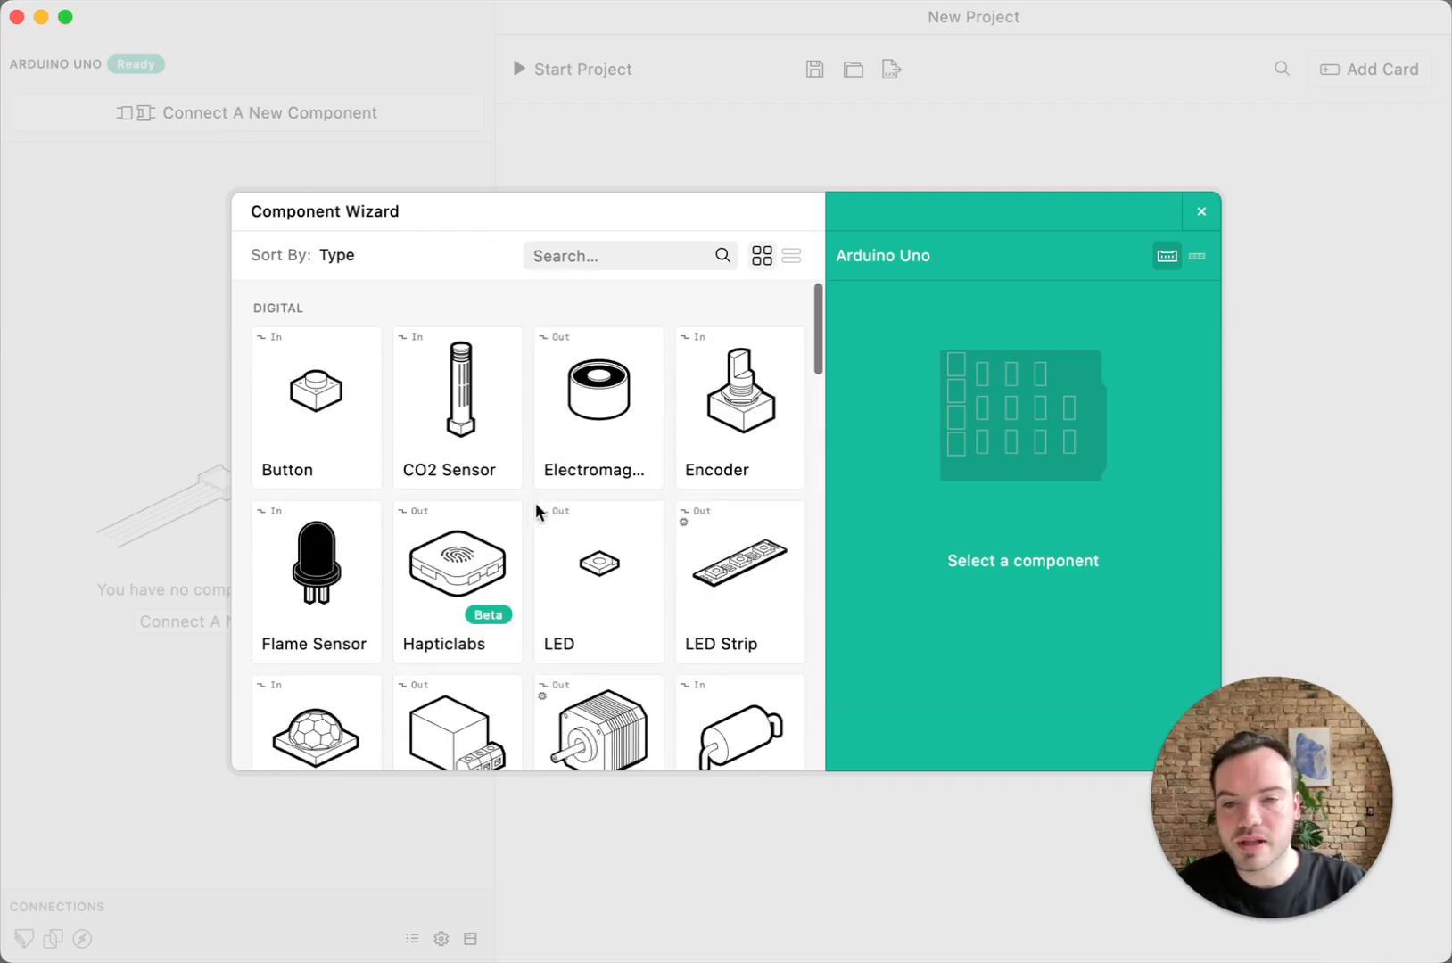
pyautogui.click(319, 406)
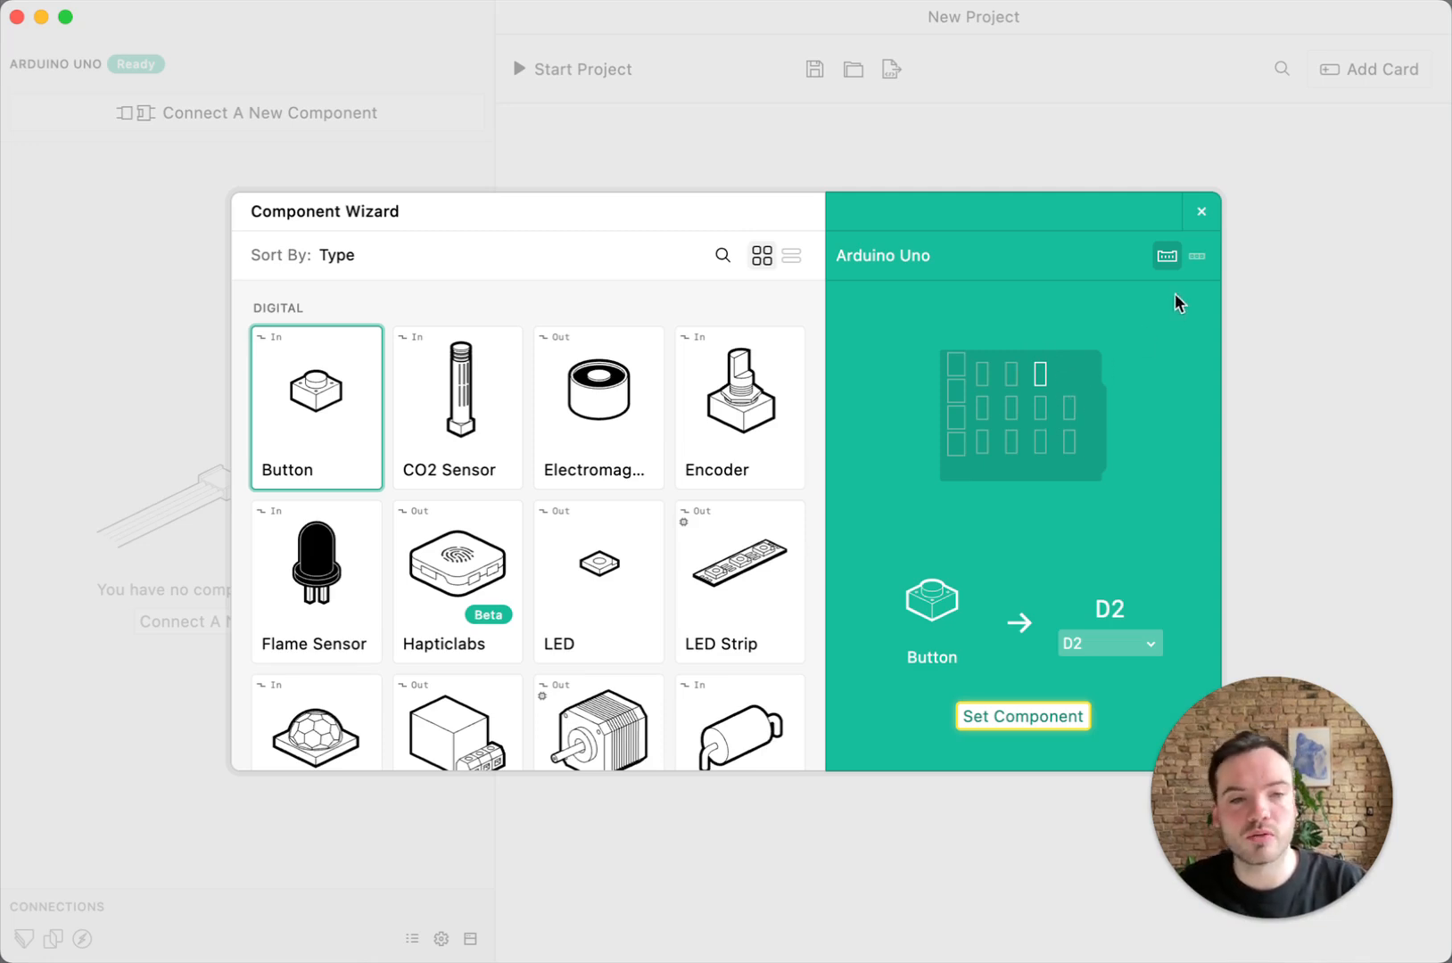
pyautogui.click(1201, 259)
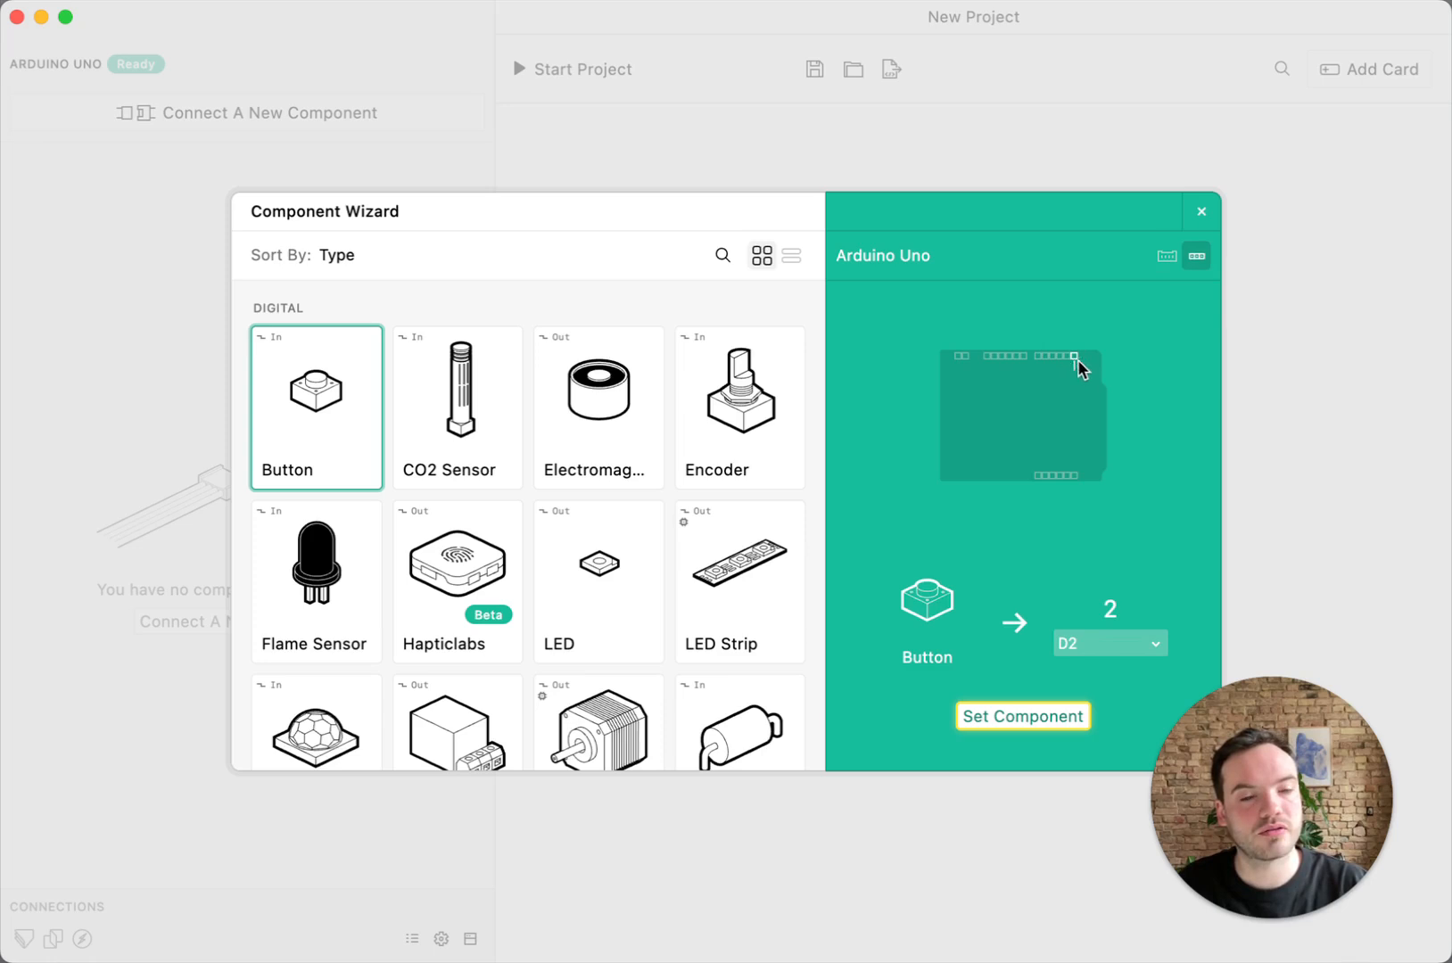
pyautogui.click(1177, 258)
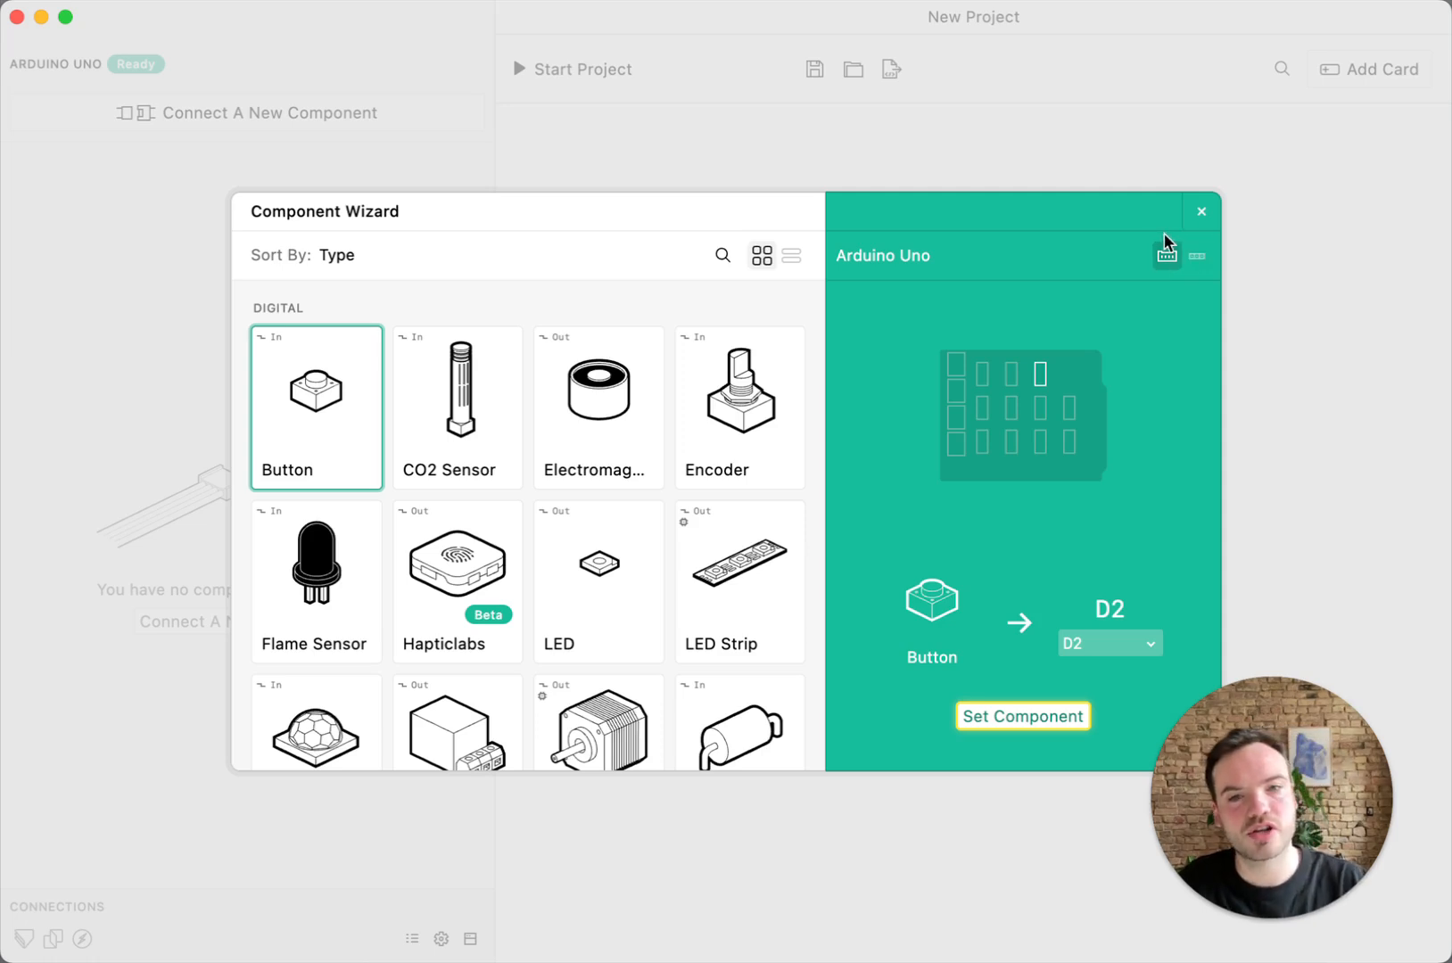
pyautogui.click(1030, 718)
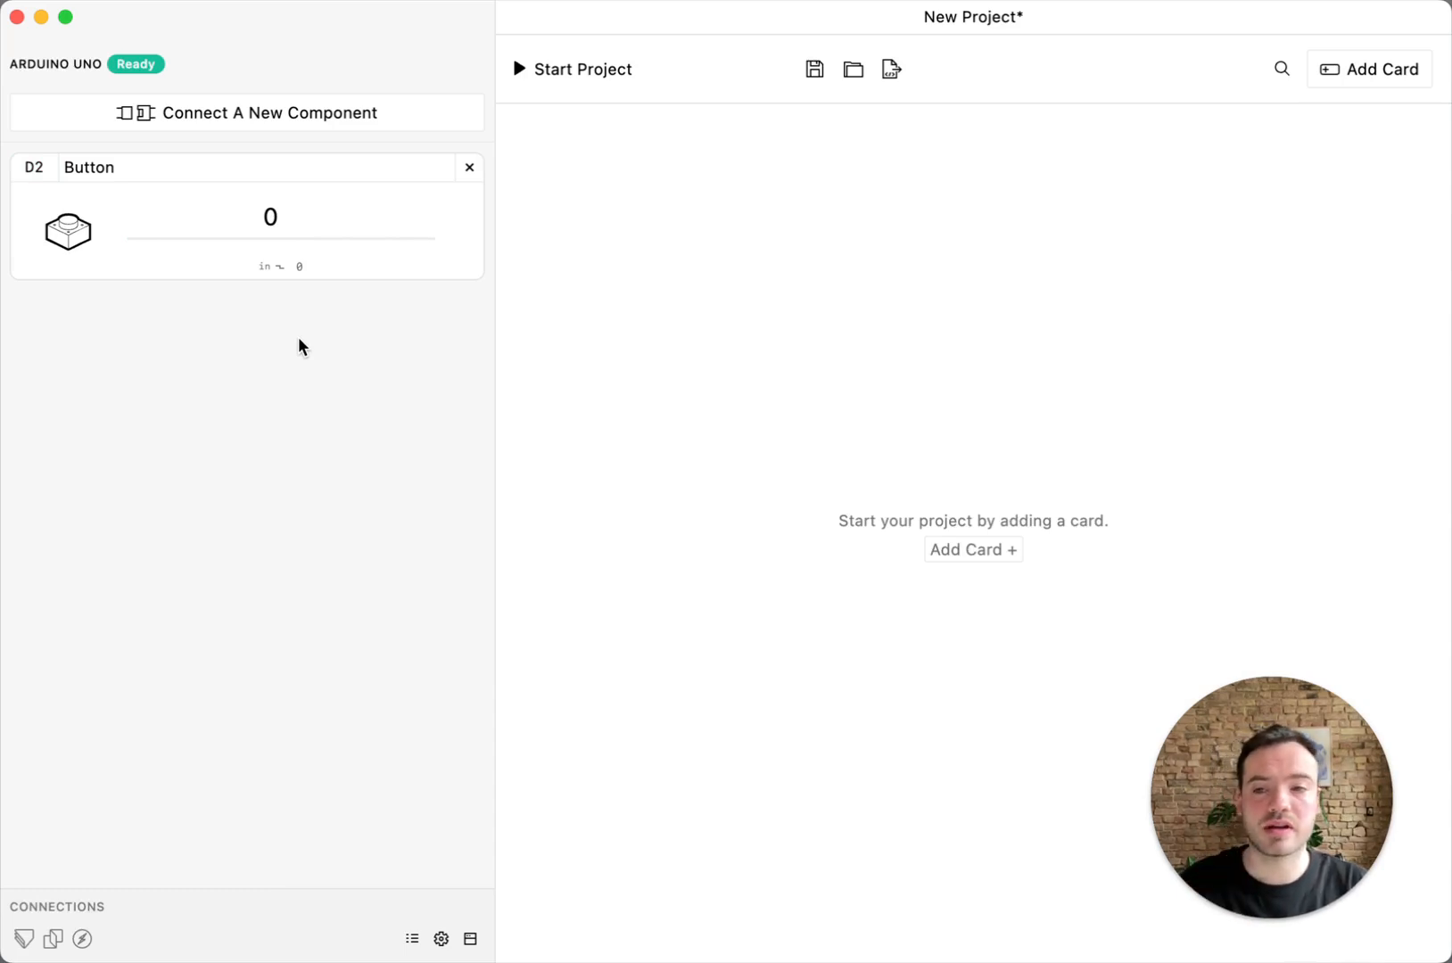
# Connect a digital LED component to port D4 of the Arduino Uno
pyautogui.click(326, 105)
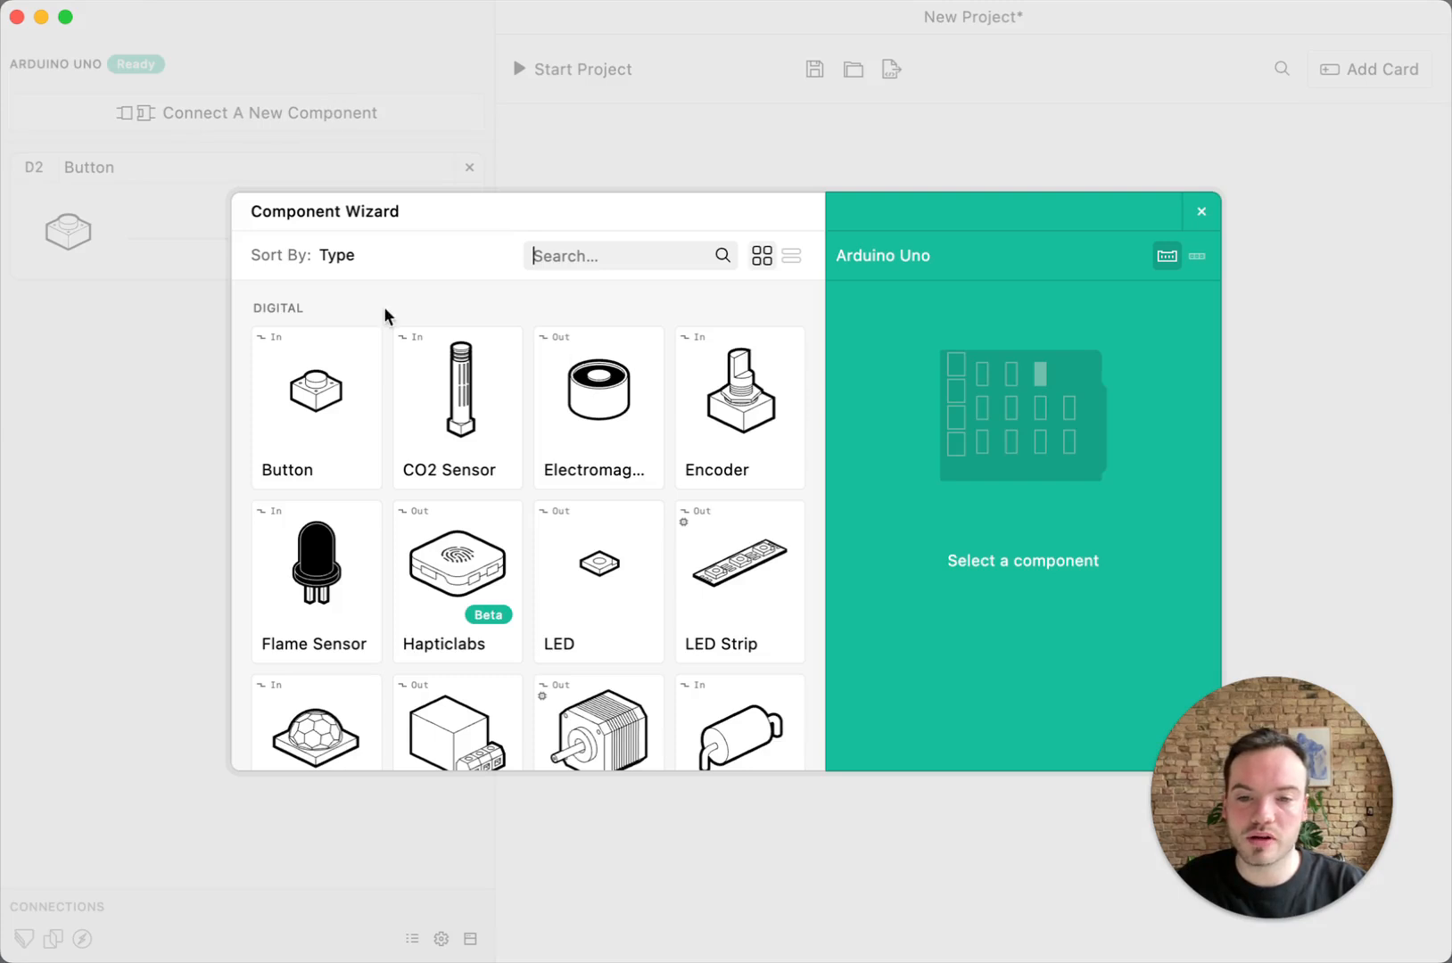
pyautogui.scroll(-5, 437, 437)
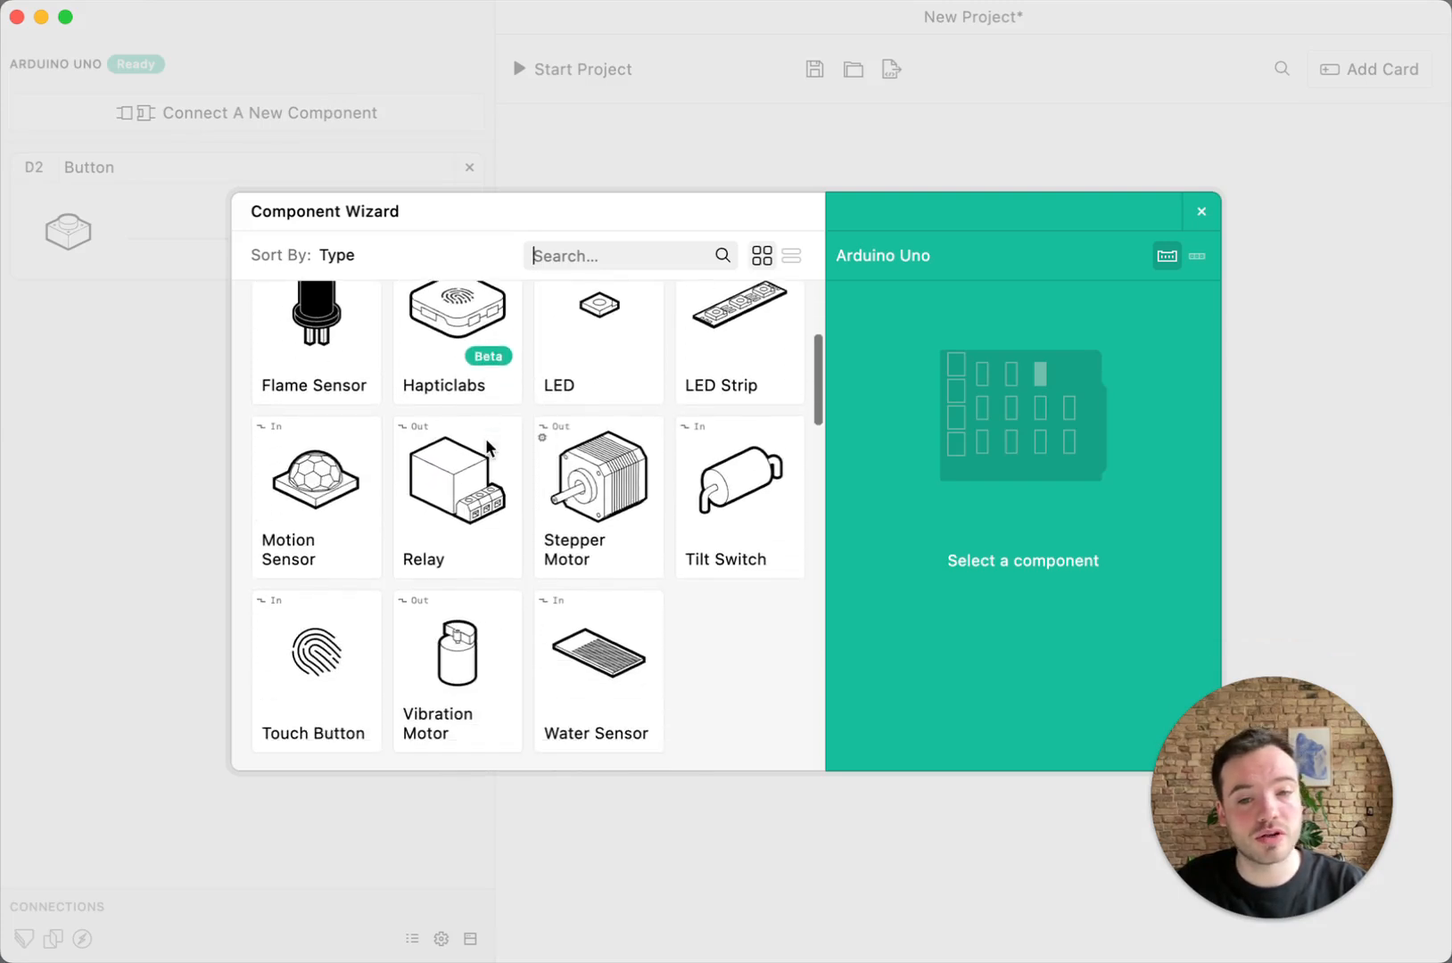
pyautogui.scroll(2, 485, 438)
pyautogui.click(625, 427)
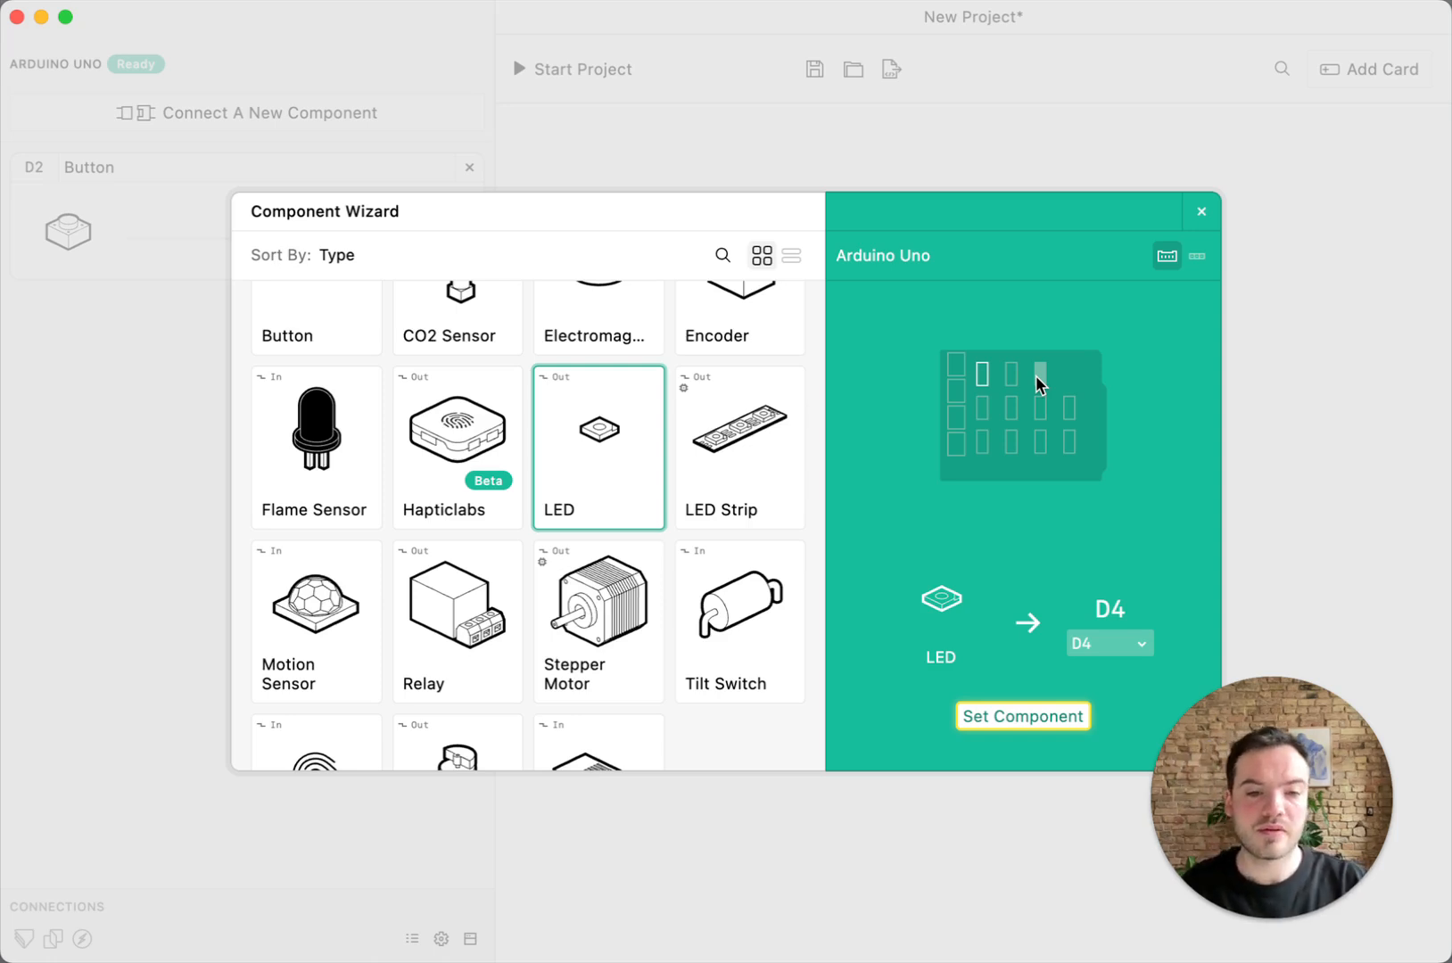
pyautogui.click(1024, 716)
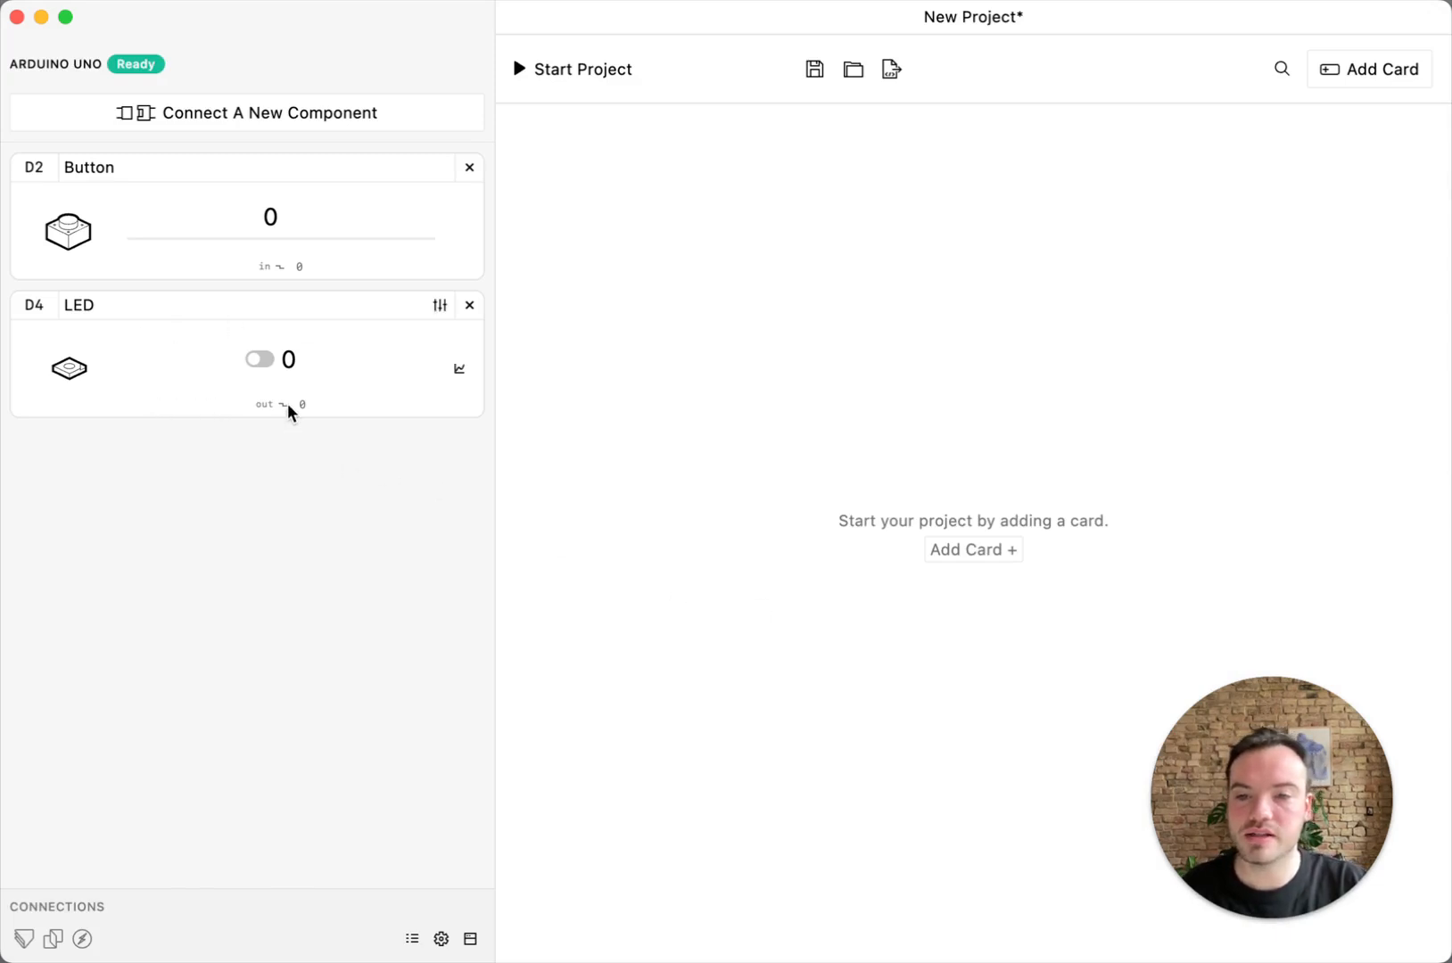
# Test the LED on D4 by switching its output on and off several times, leaving it off
pyautogui.click(260, 360)
pyautogui.click(264, 362)
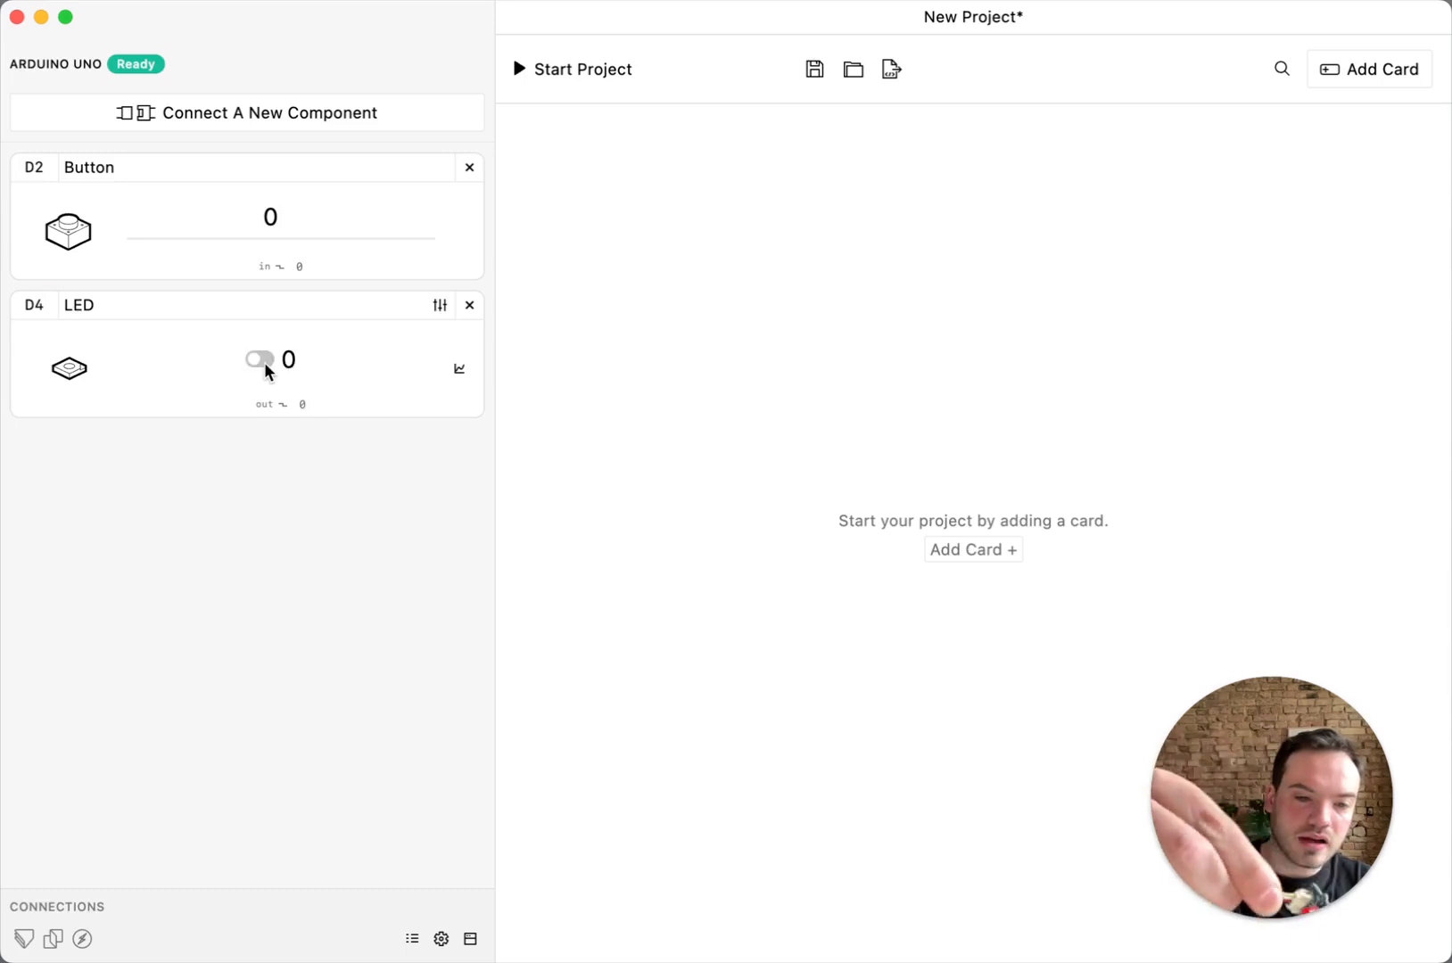
pyautogui.click(264, 362)
pyautogui.click(264, 362)
pyautogui.click(264, 363)
pyautogui.click(264, 362)
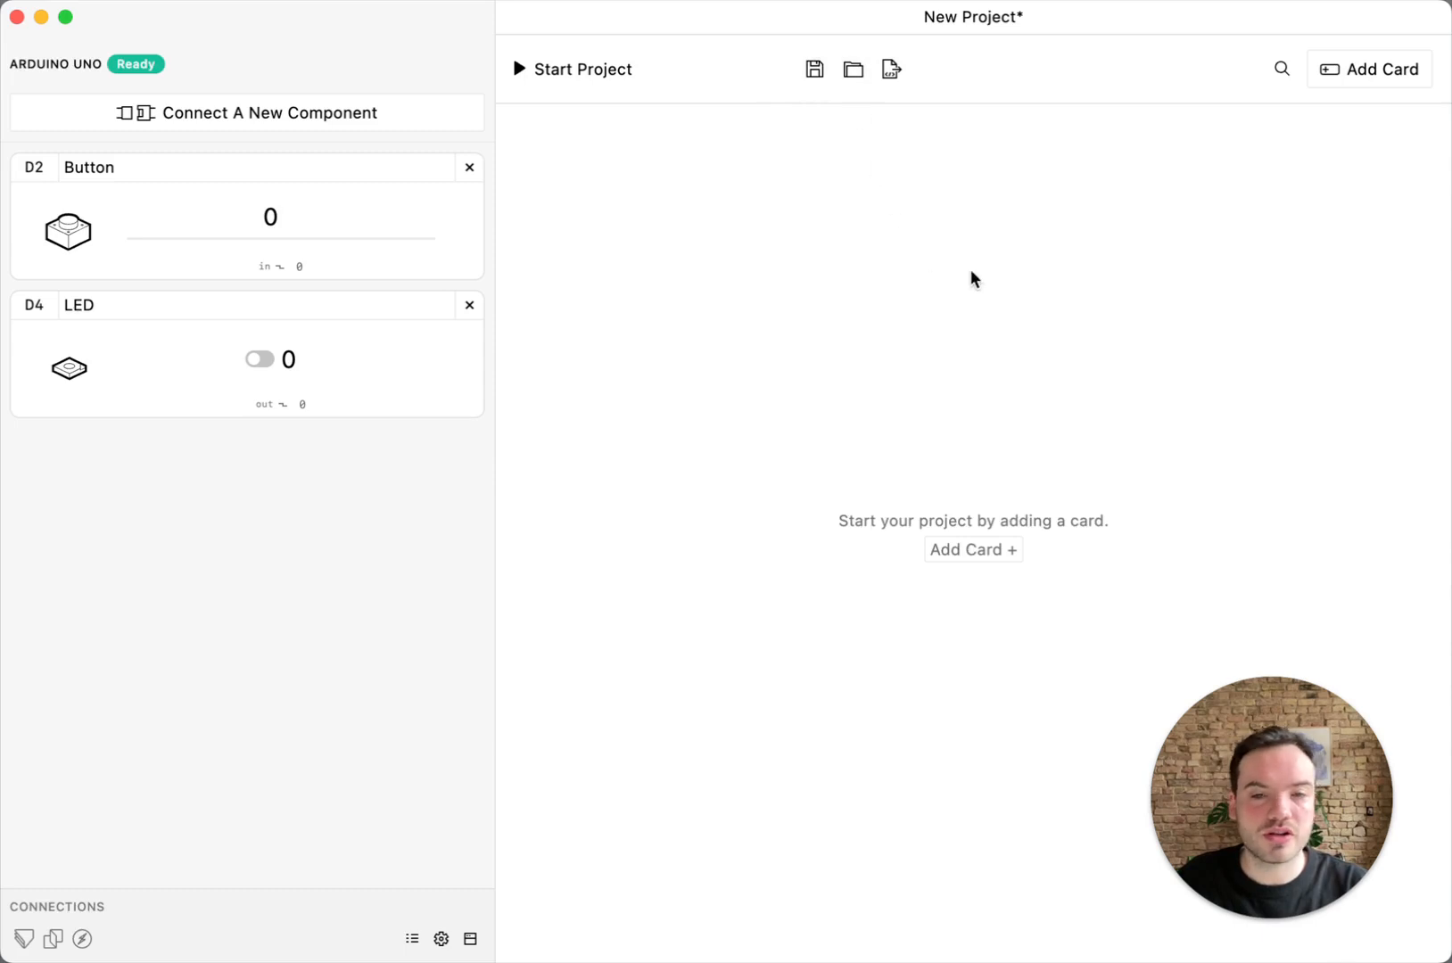
# Add a When/Then card that toggles the LED when the Button is pressed 1 time, and test it by running and stopping the project
pyautogui.click(1387, 79)
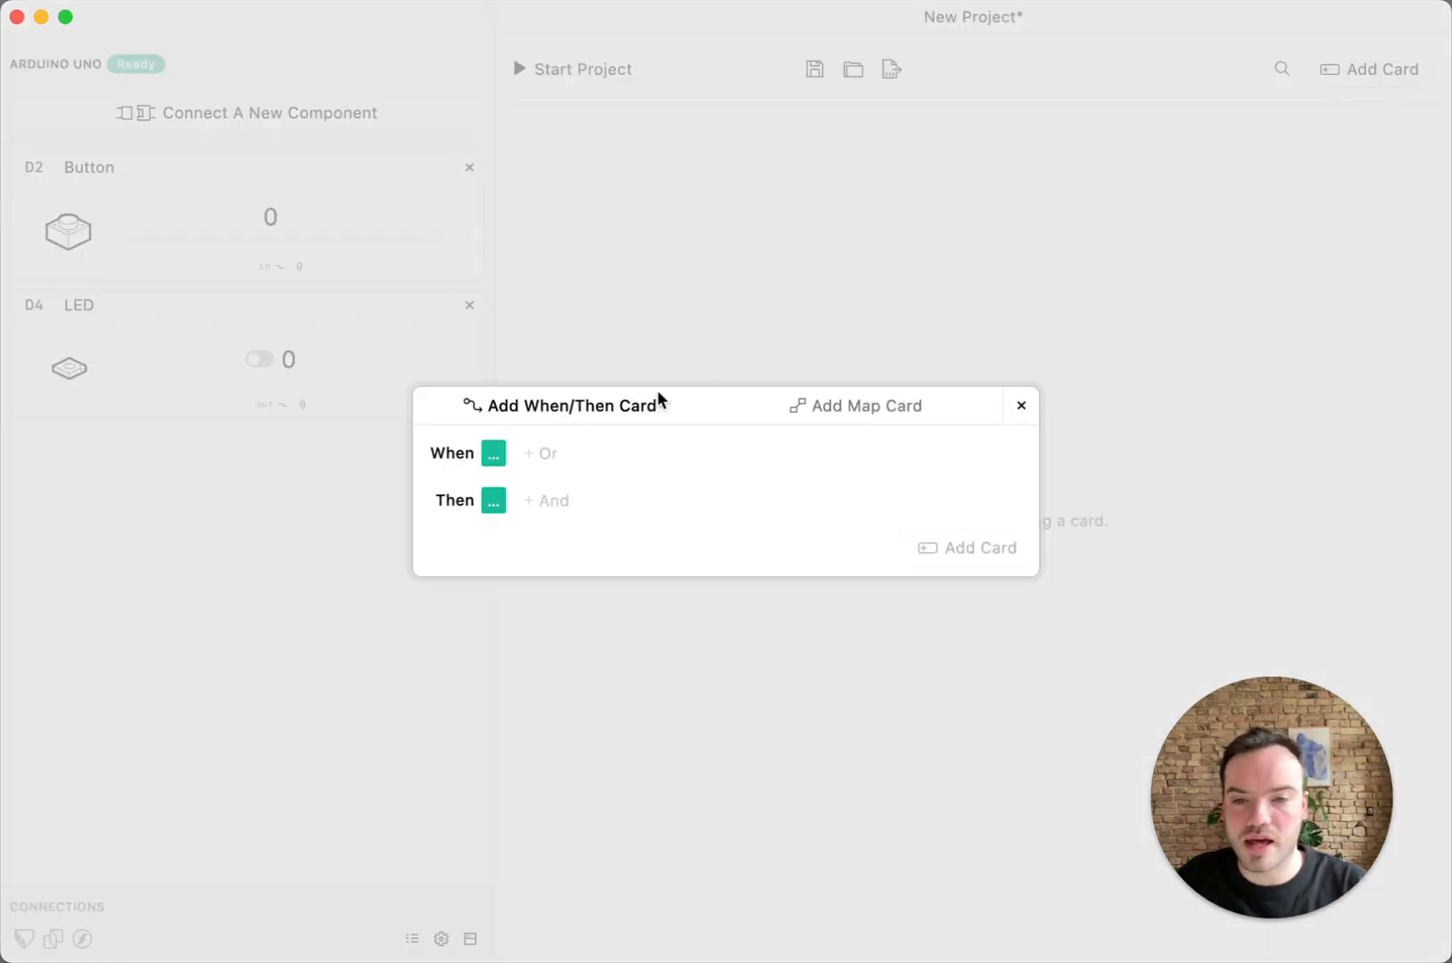
pyautogui.click(495, 457)
pyautogui.click(513, 456)
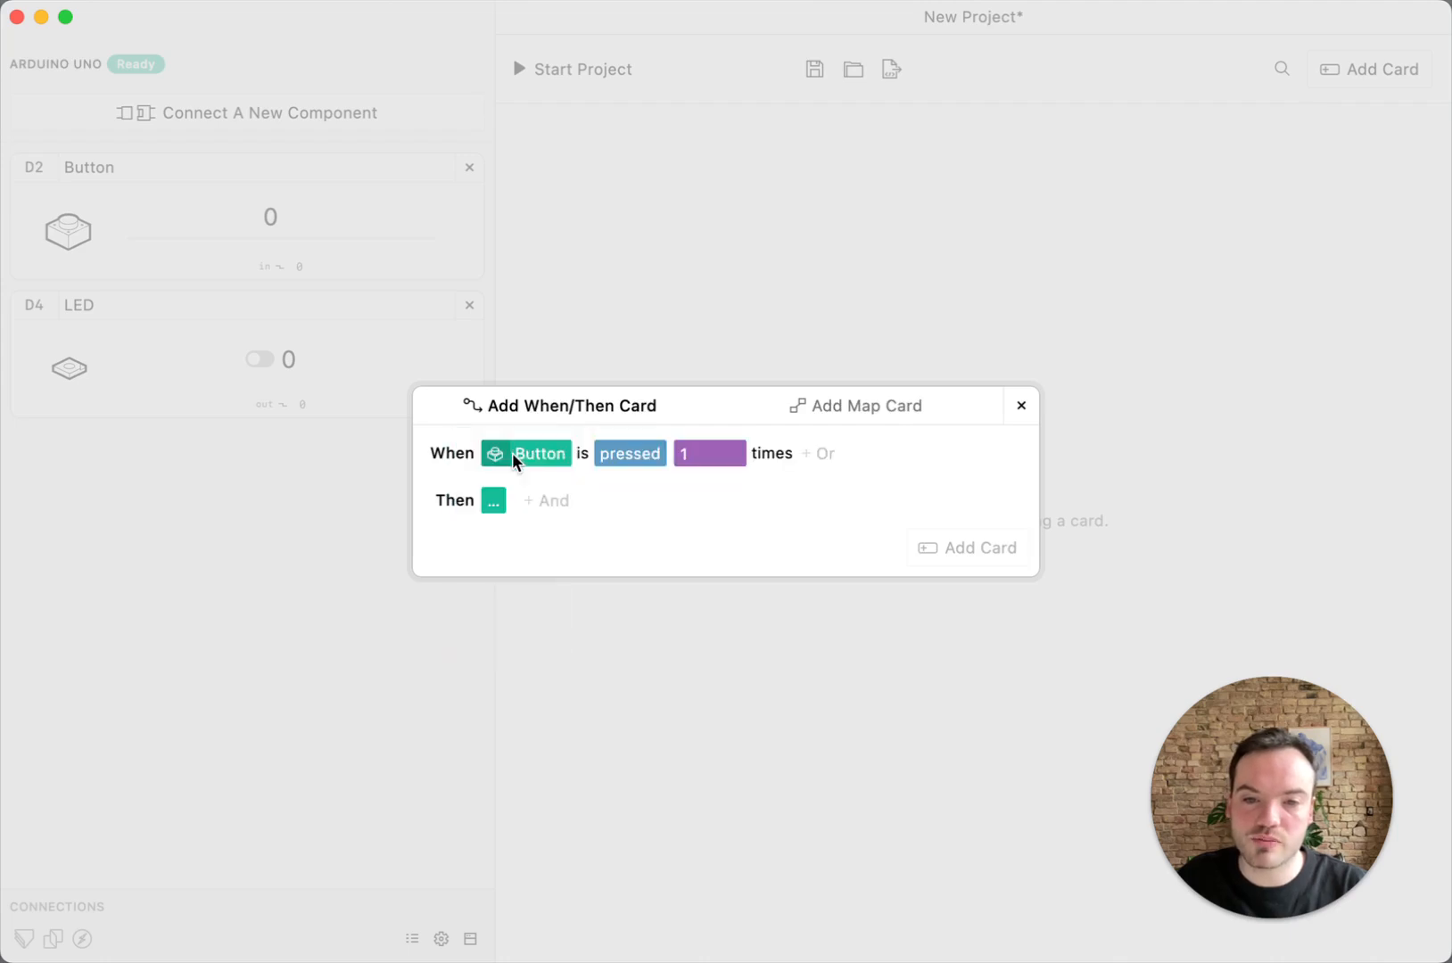
pyautogui.click(488, 501)
pyautogui.click(499, 501)
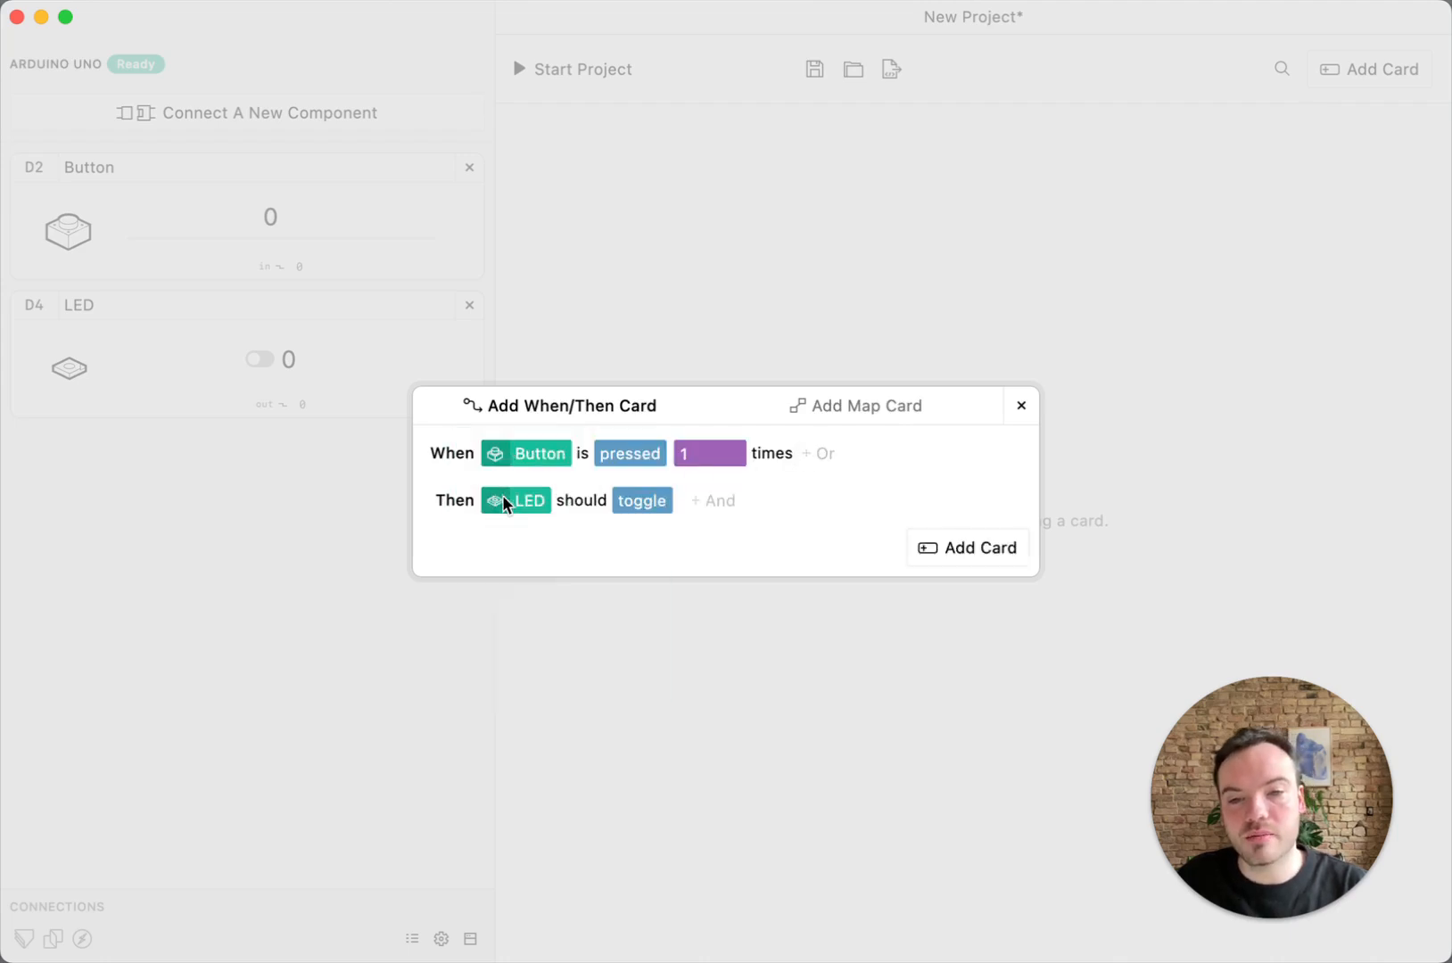
pyautogui.click(957, 552)
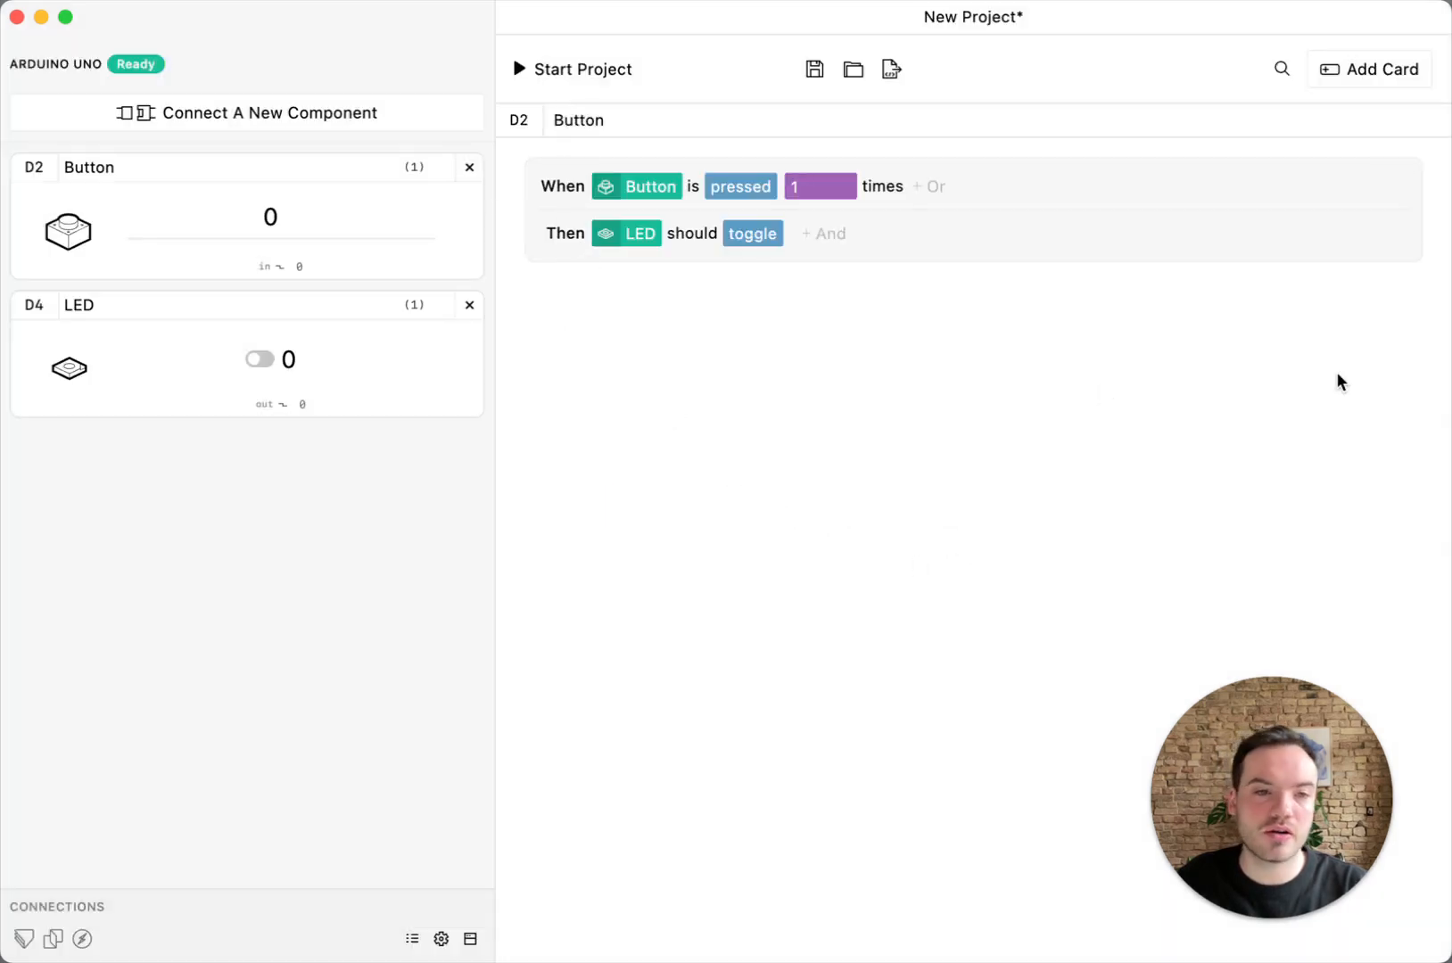
pyautogui.click(583, 74)
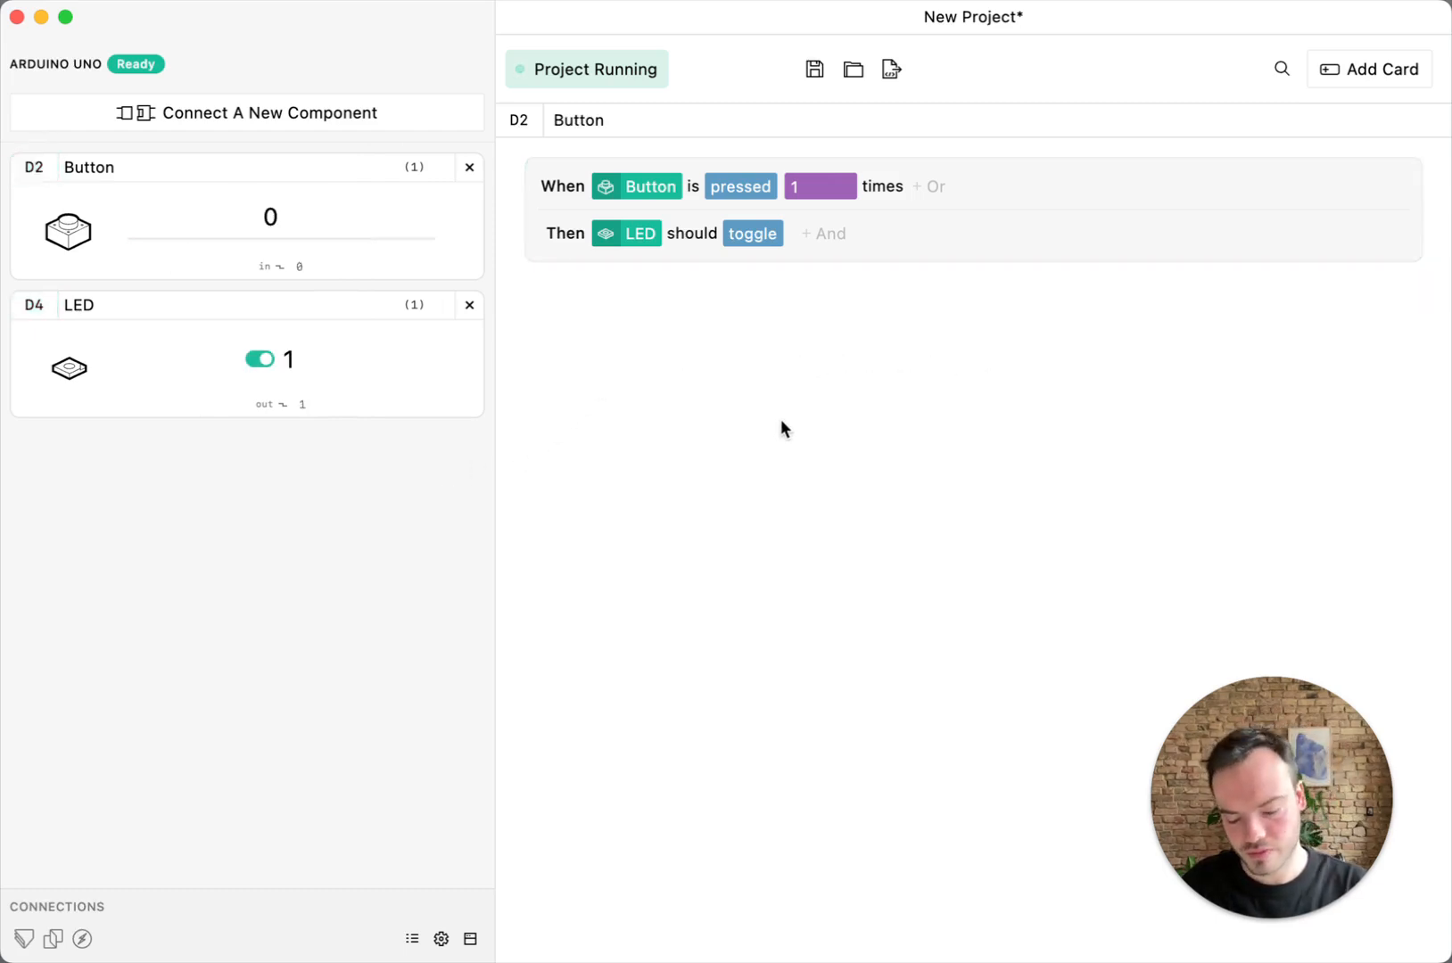
pyautogui.click(545, 70)
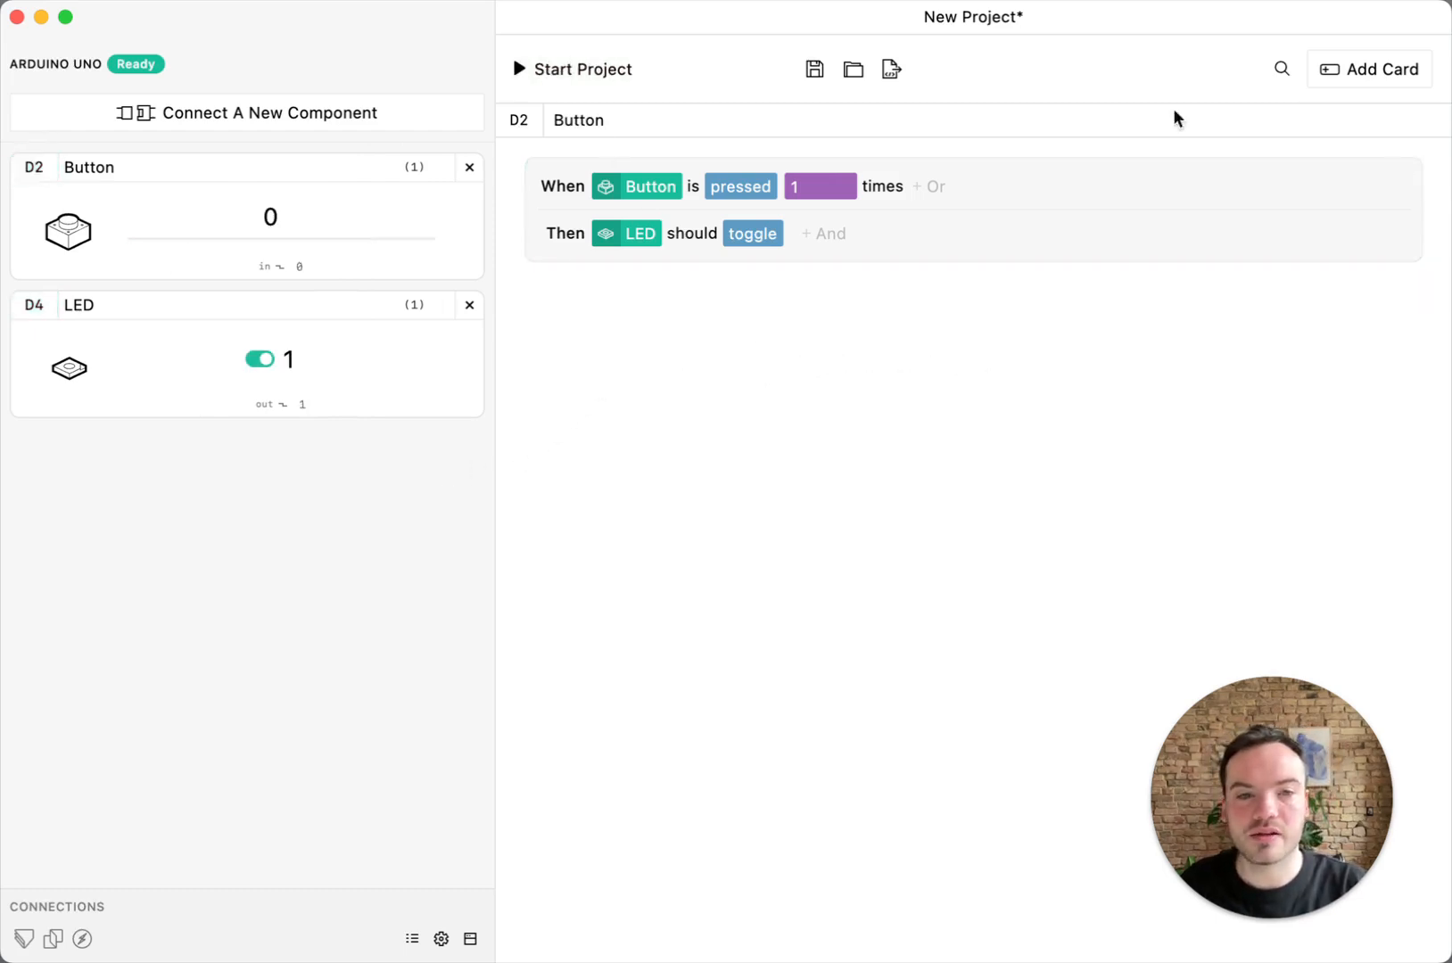
# Clear the project by deleting the When/Then card and removing the LED and Button components
pyautogui.click(1409, 173)
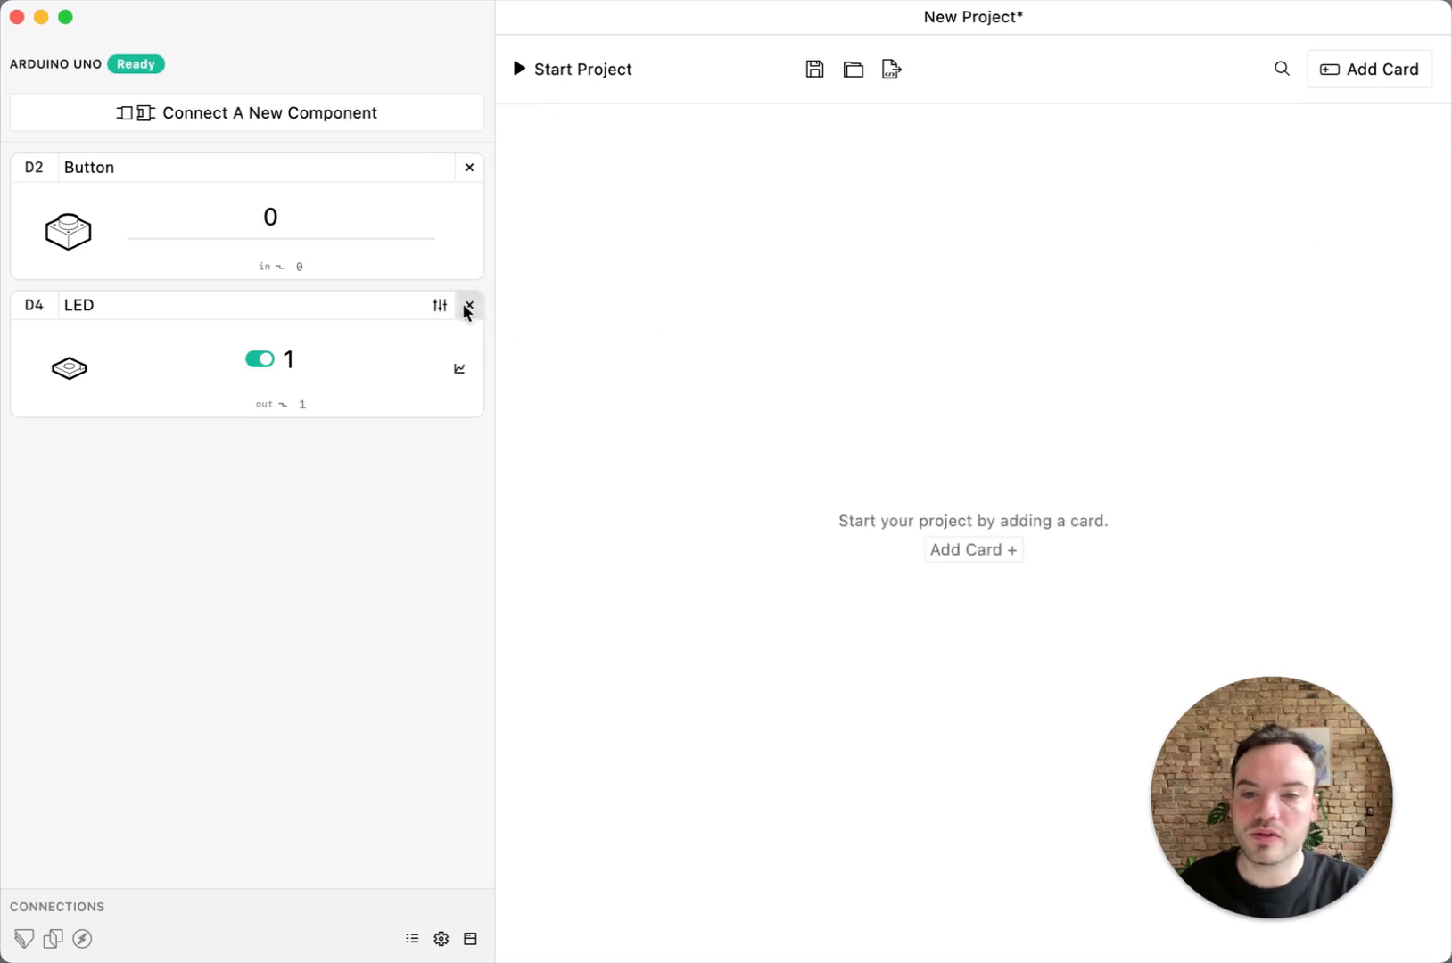
pyautogui.click(469, 304)
pyautogui.click(469, 167)
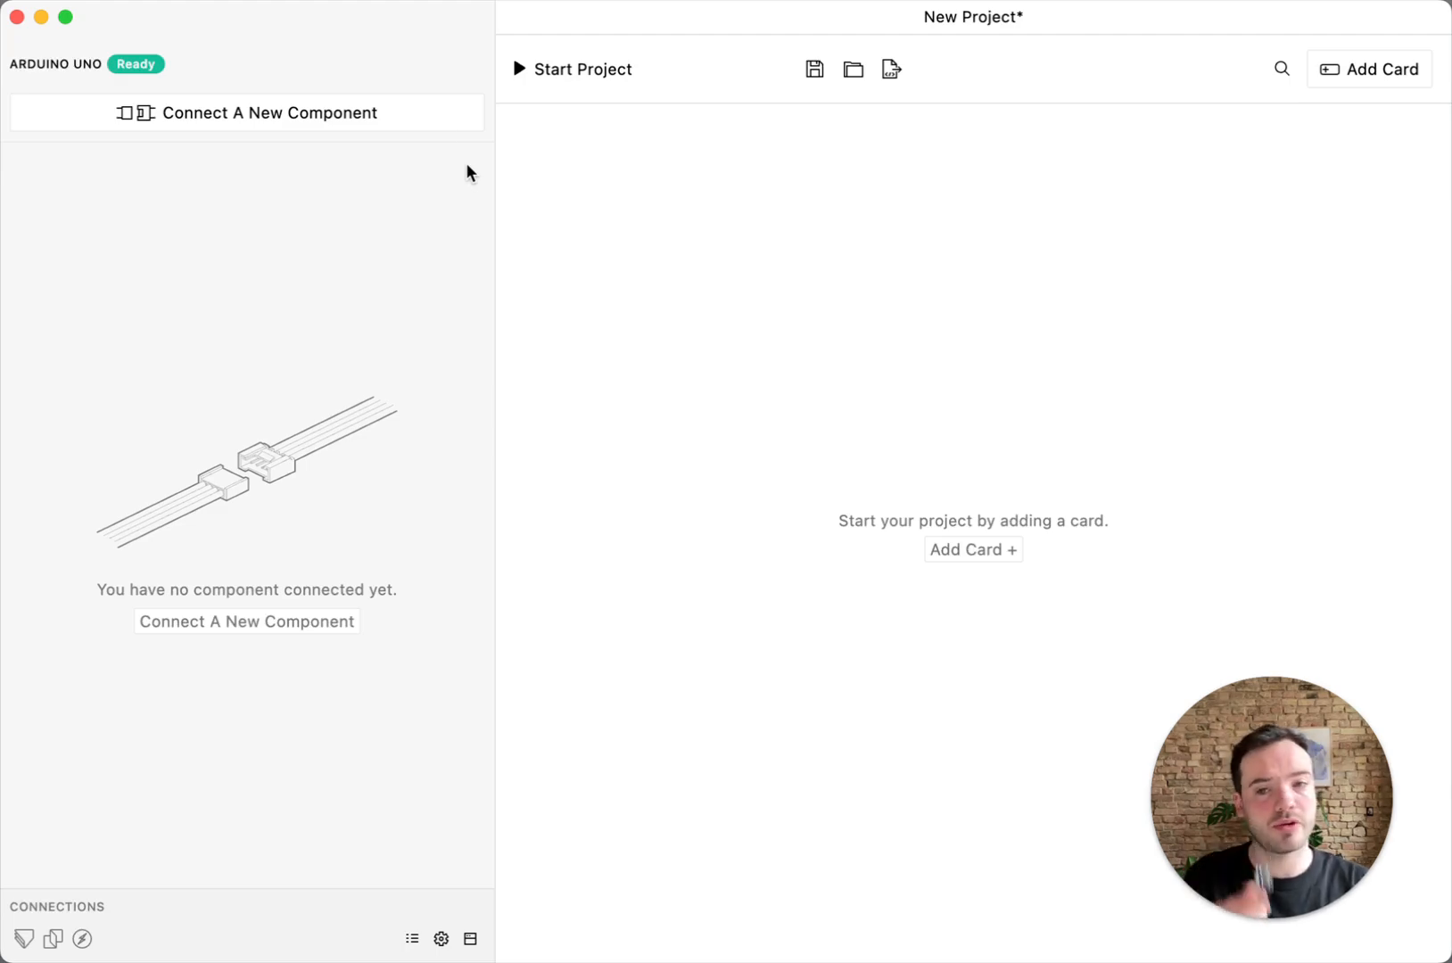
# Connect an analog Potentiometer component to port A0 of the Arduino Uno
pyautogui.click(426, 108)
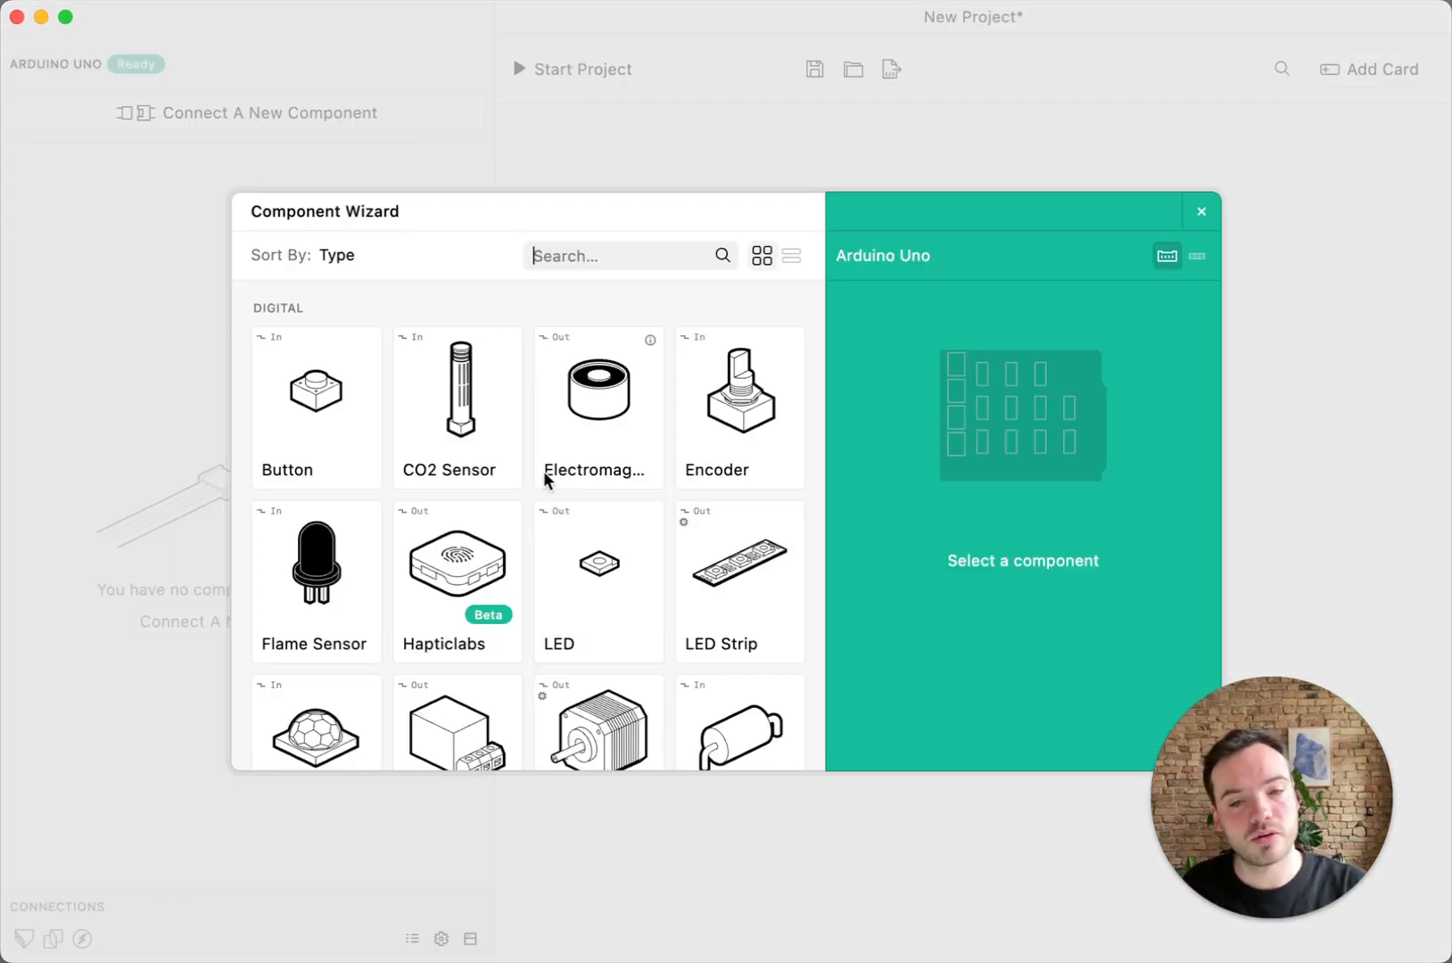
pyautogui.scroll(-5, 544, 472)
pyautogui.scroll(5, 548, 472)
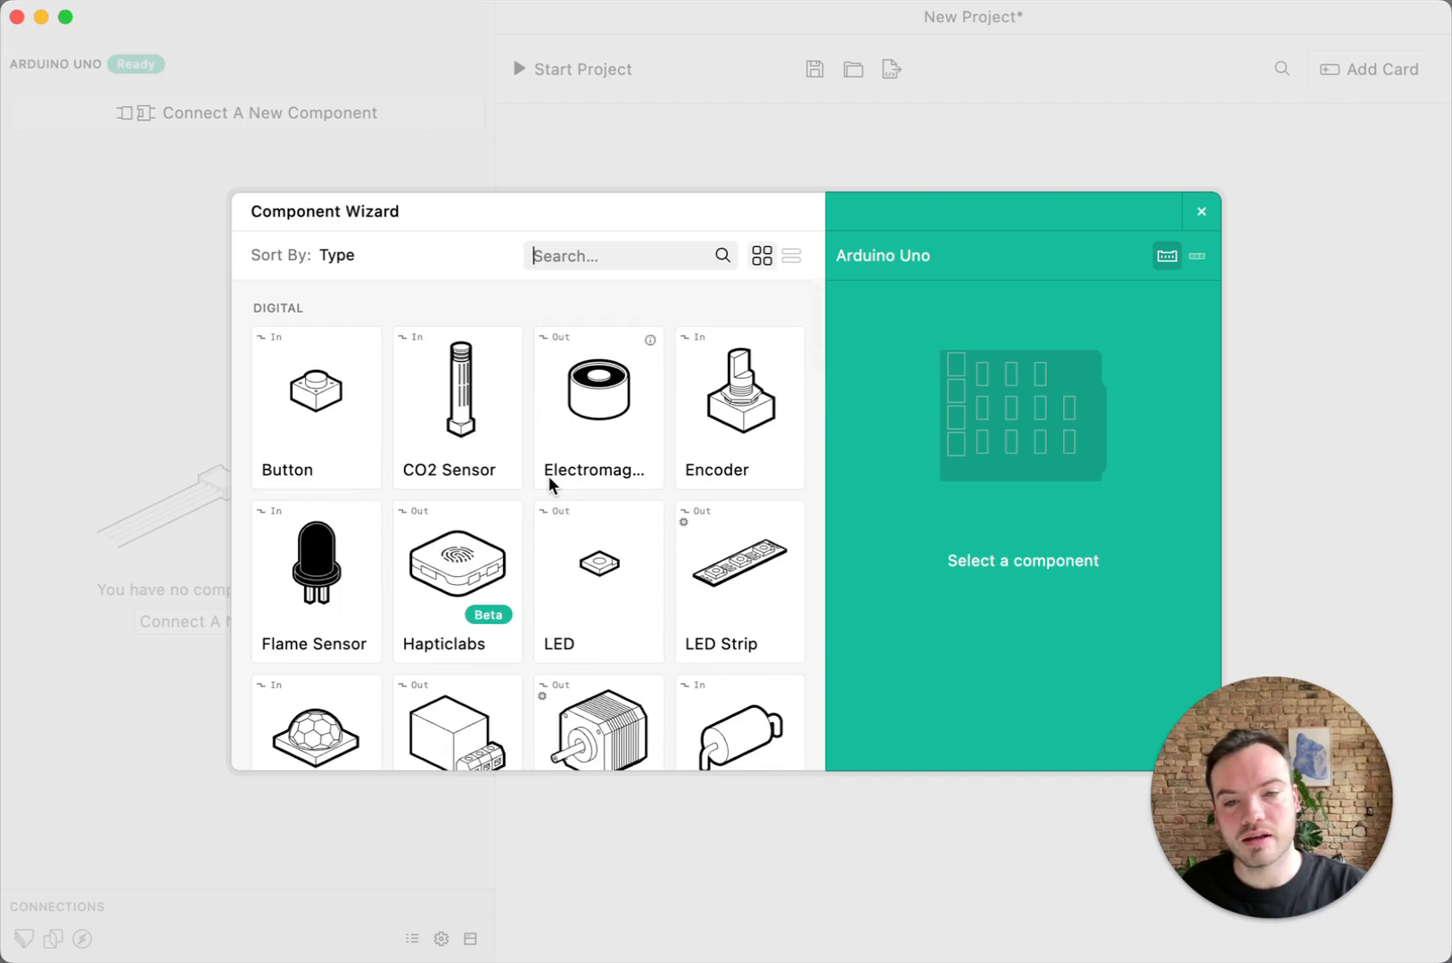
pyautogui.scroll(-10, 547, 475)
pyautogui.click(574, 397)
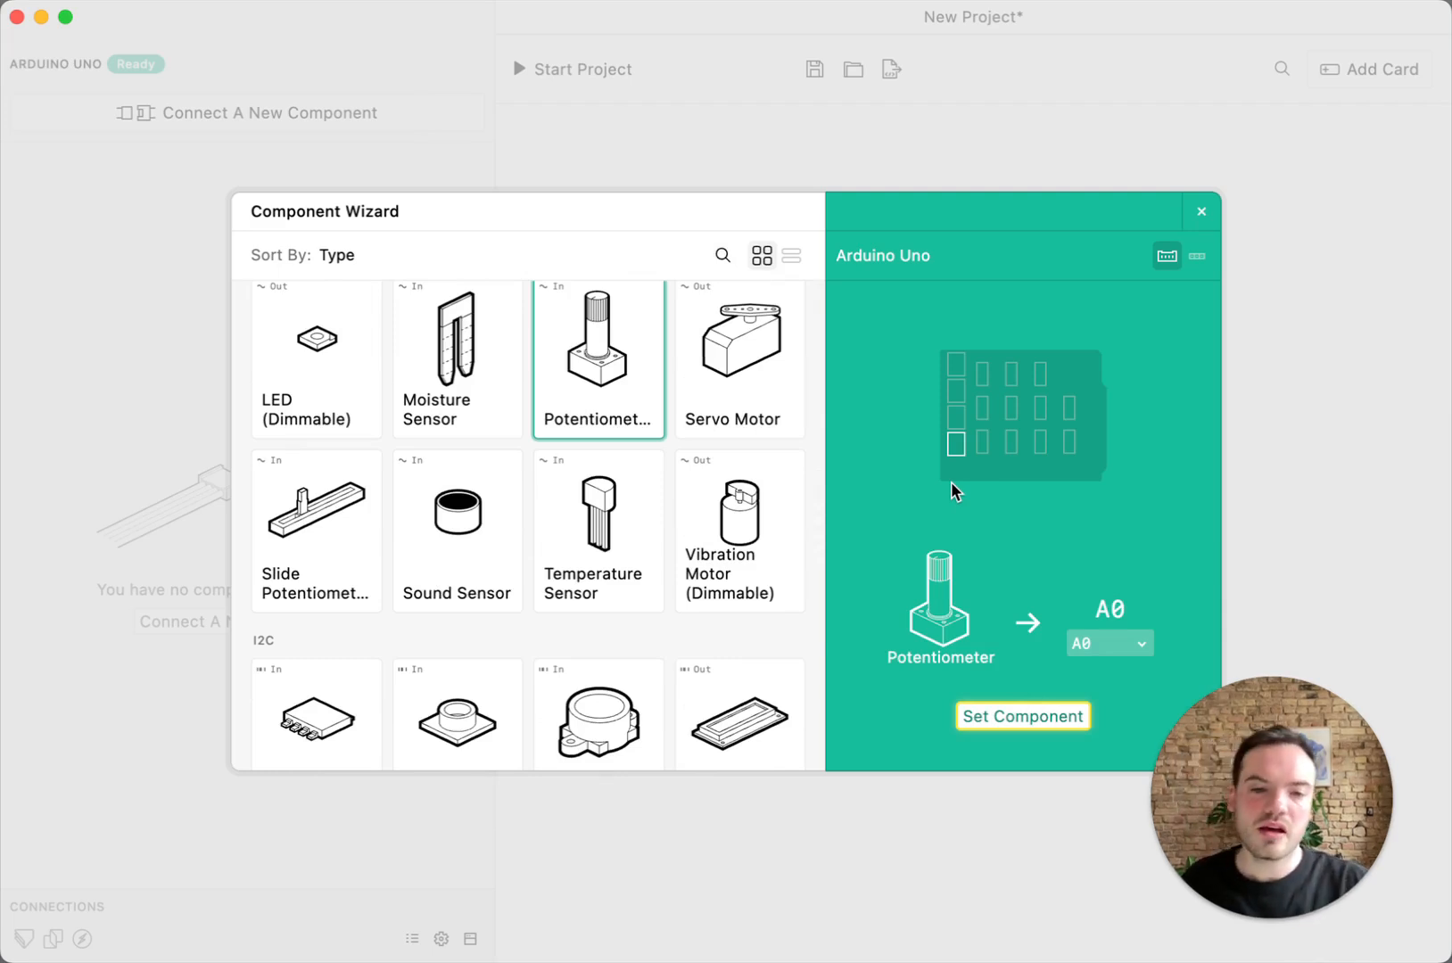
pyautogui.click(989, 718)
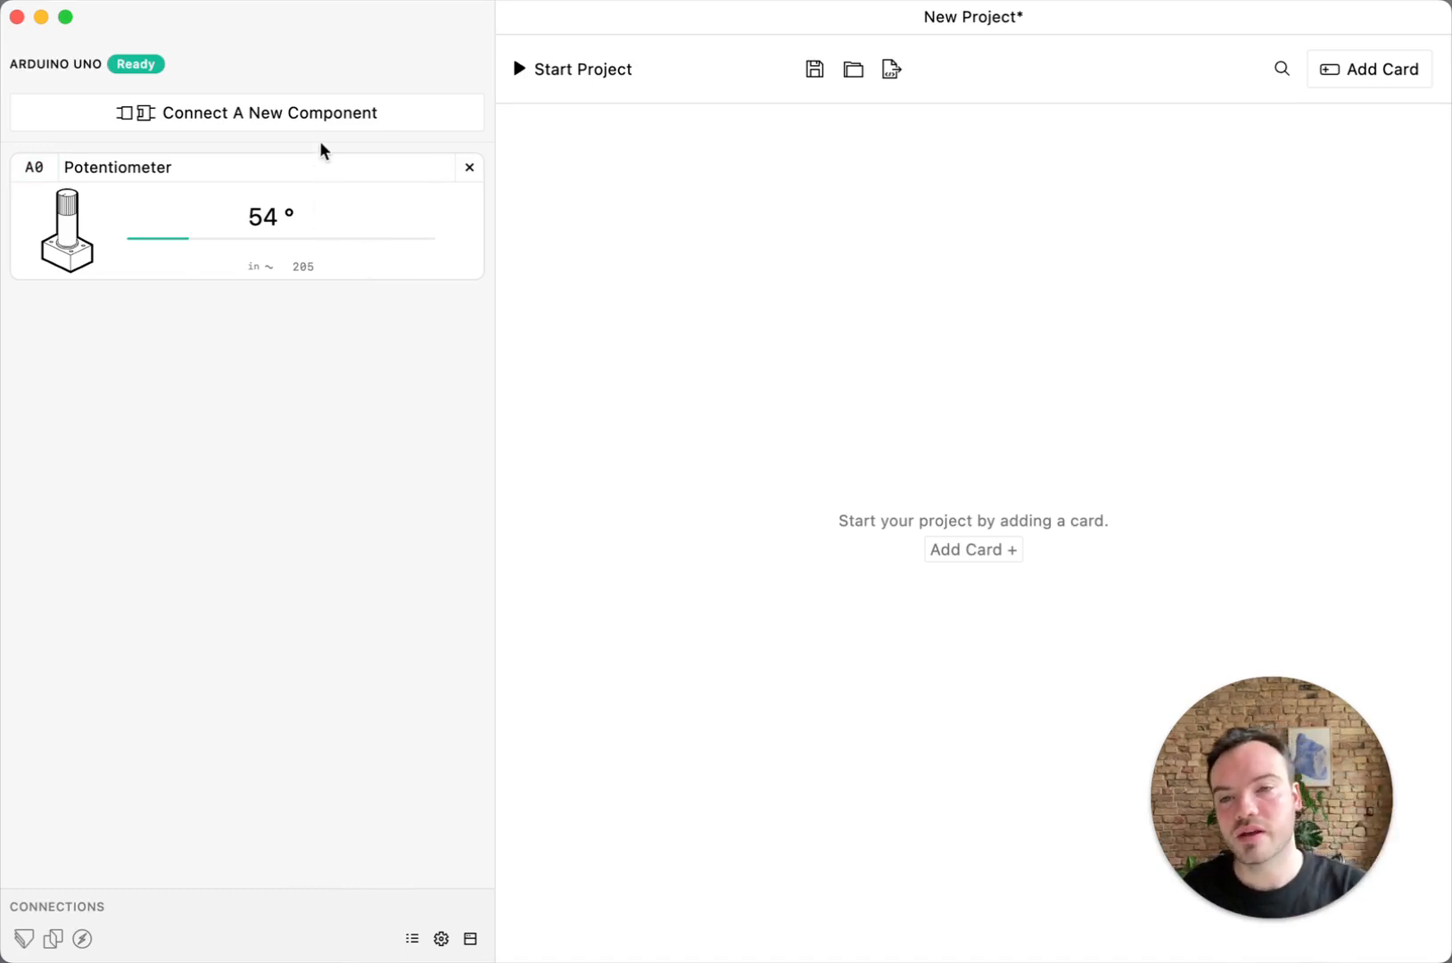
# Find and connect a Servo Motor to port D3 (pwm), and test it by turning it to 151°
pyautogui.click(322, 118)
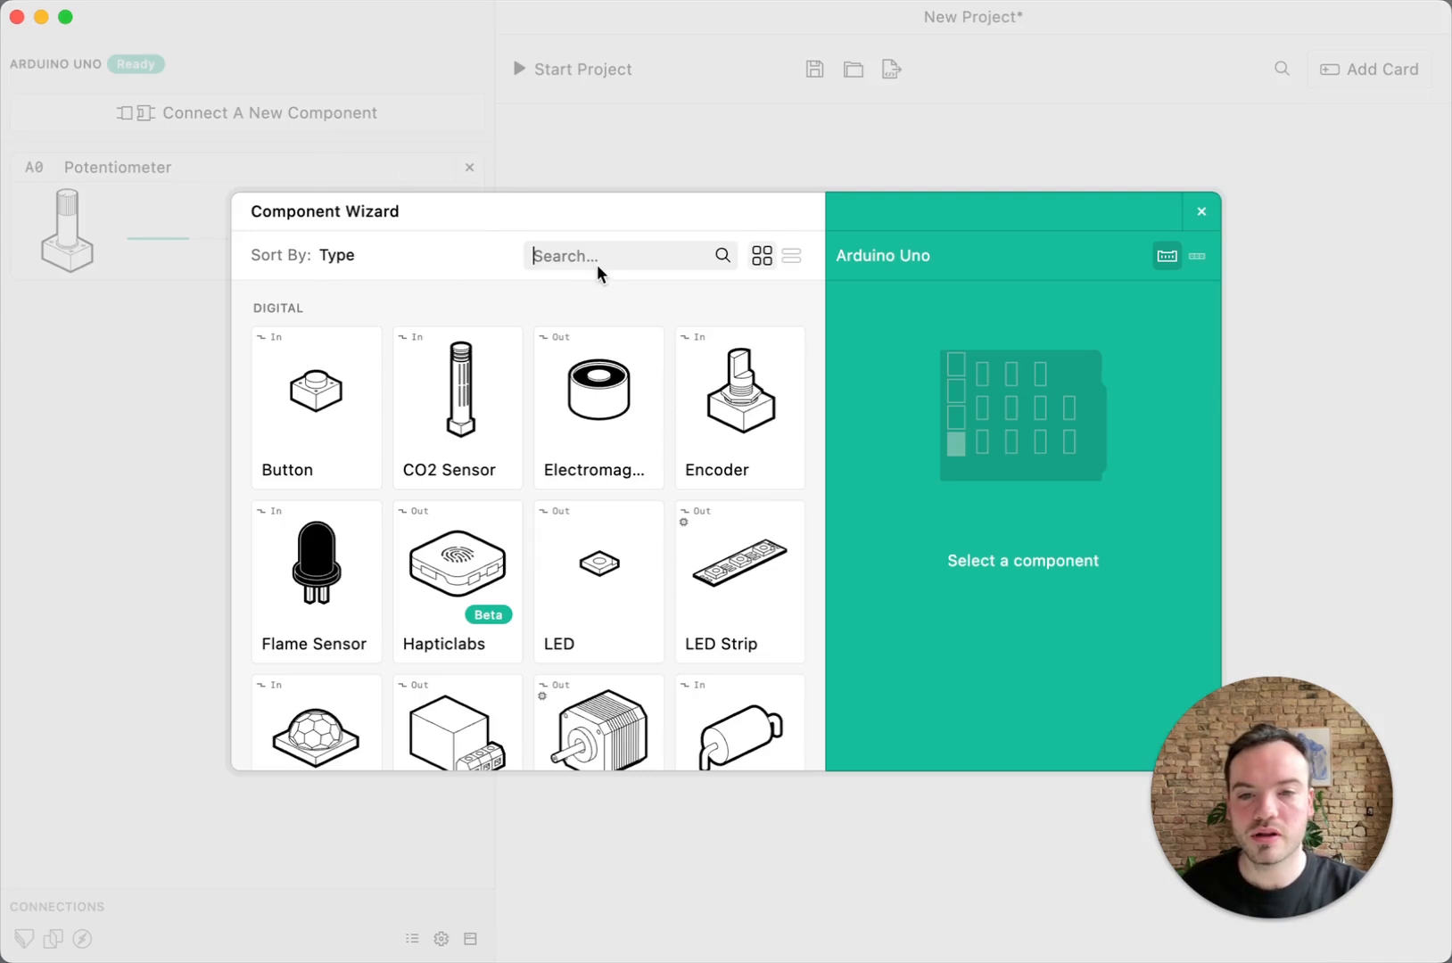
pyautogui.write('serv')
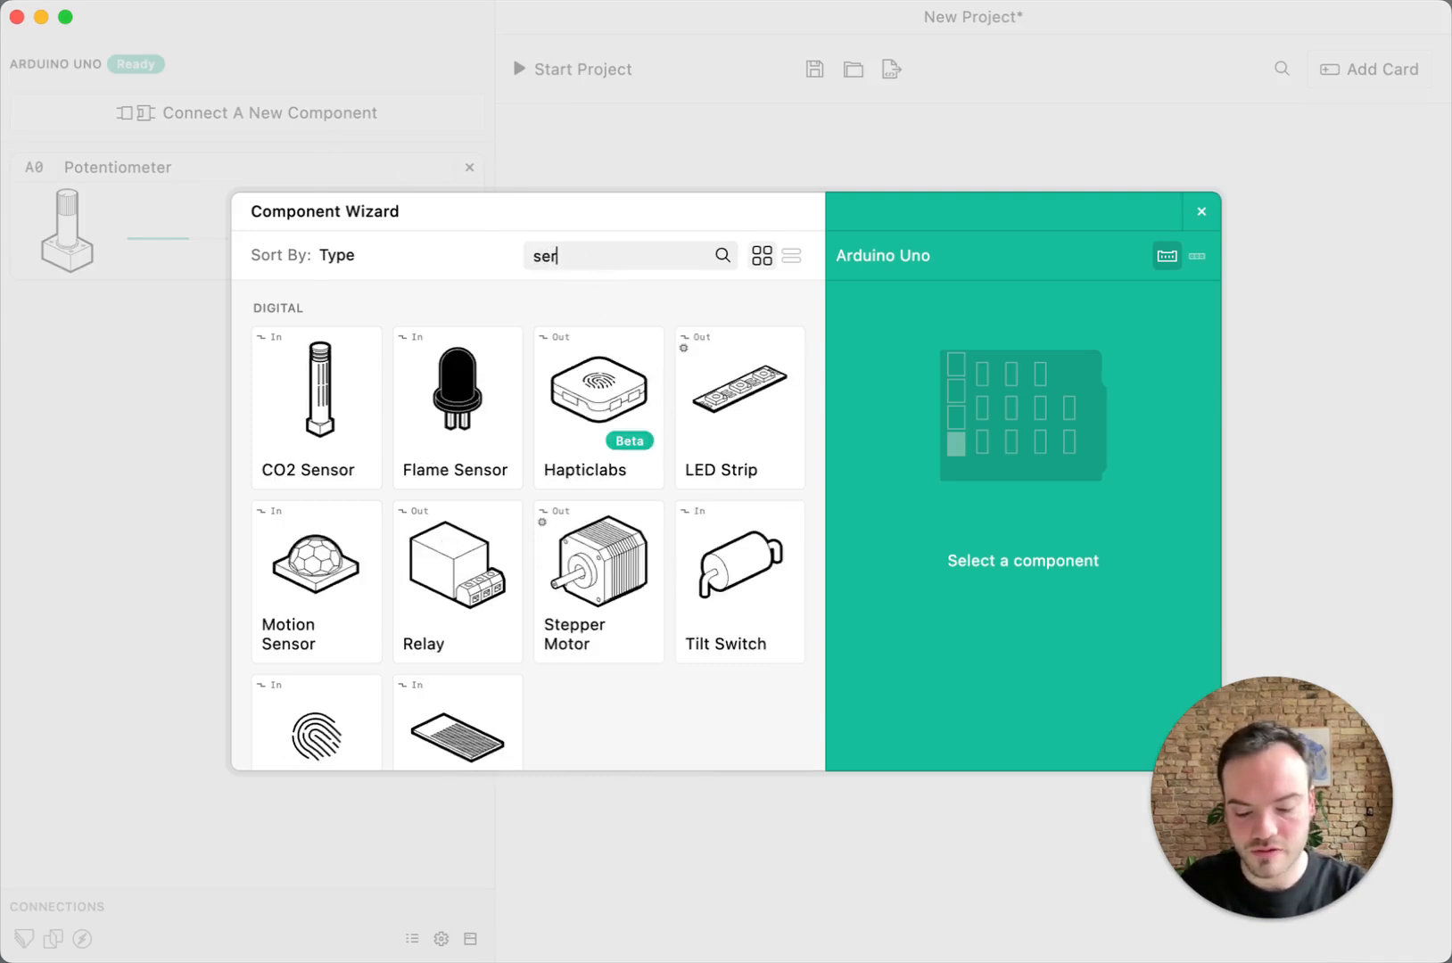
pyautogui.click(330, 401)
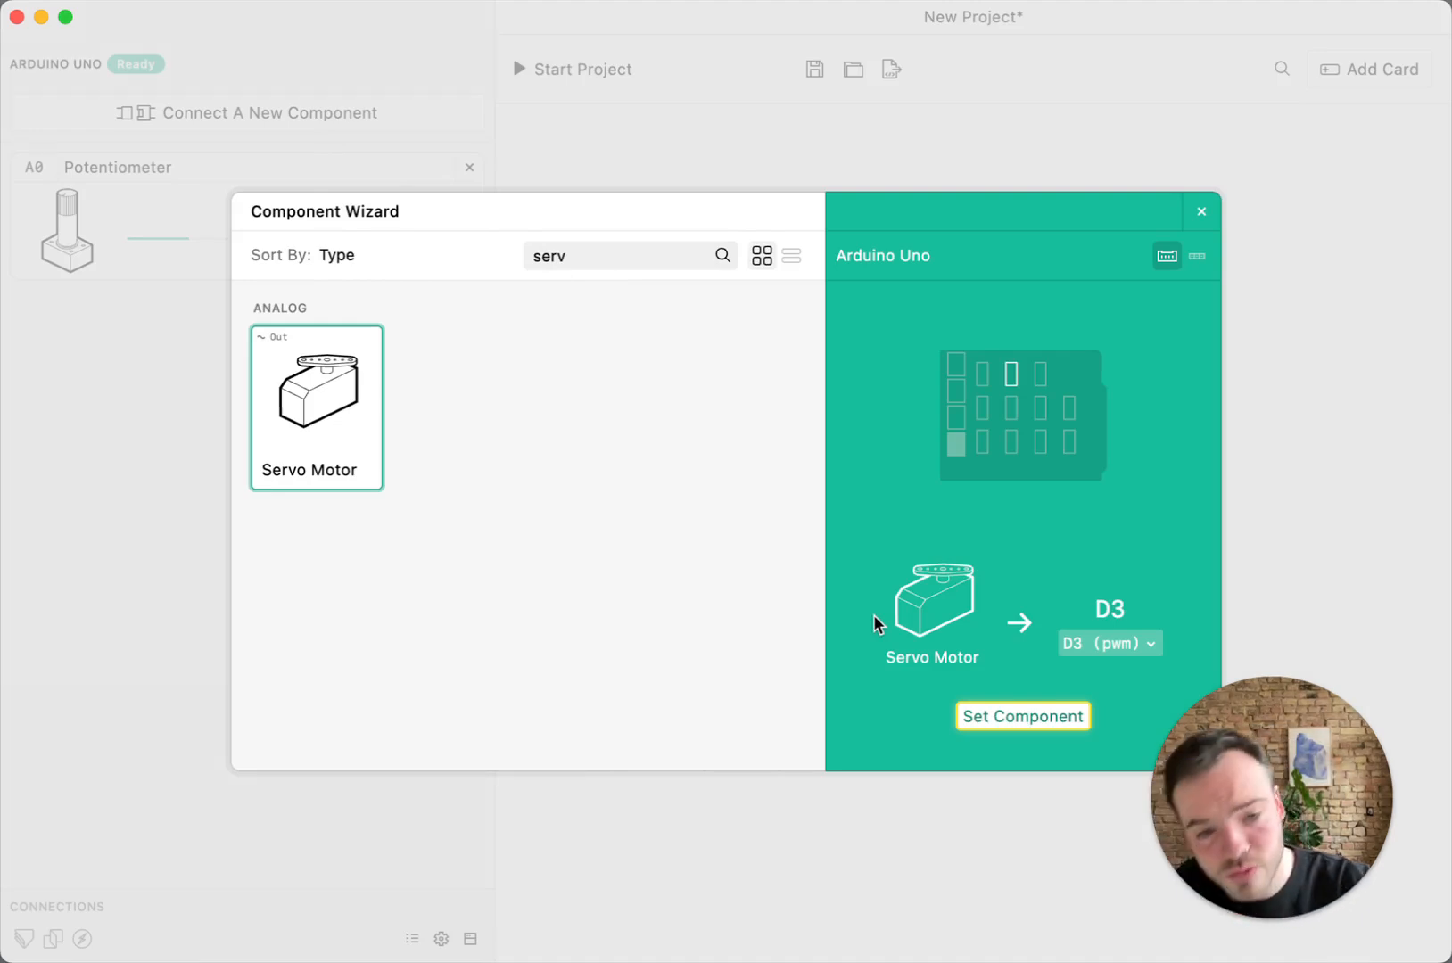
pyautogui.click(1073, 713)
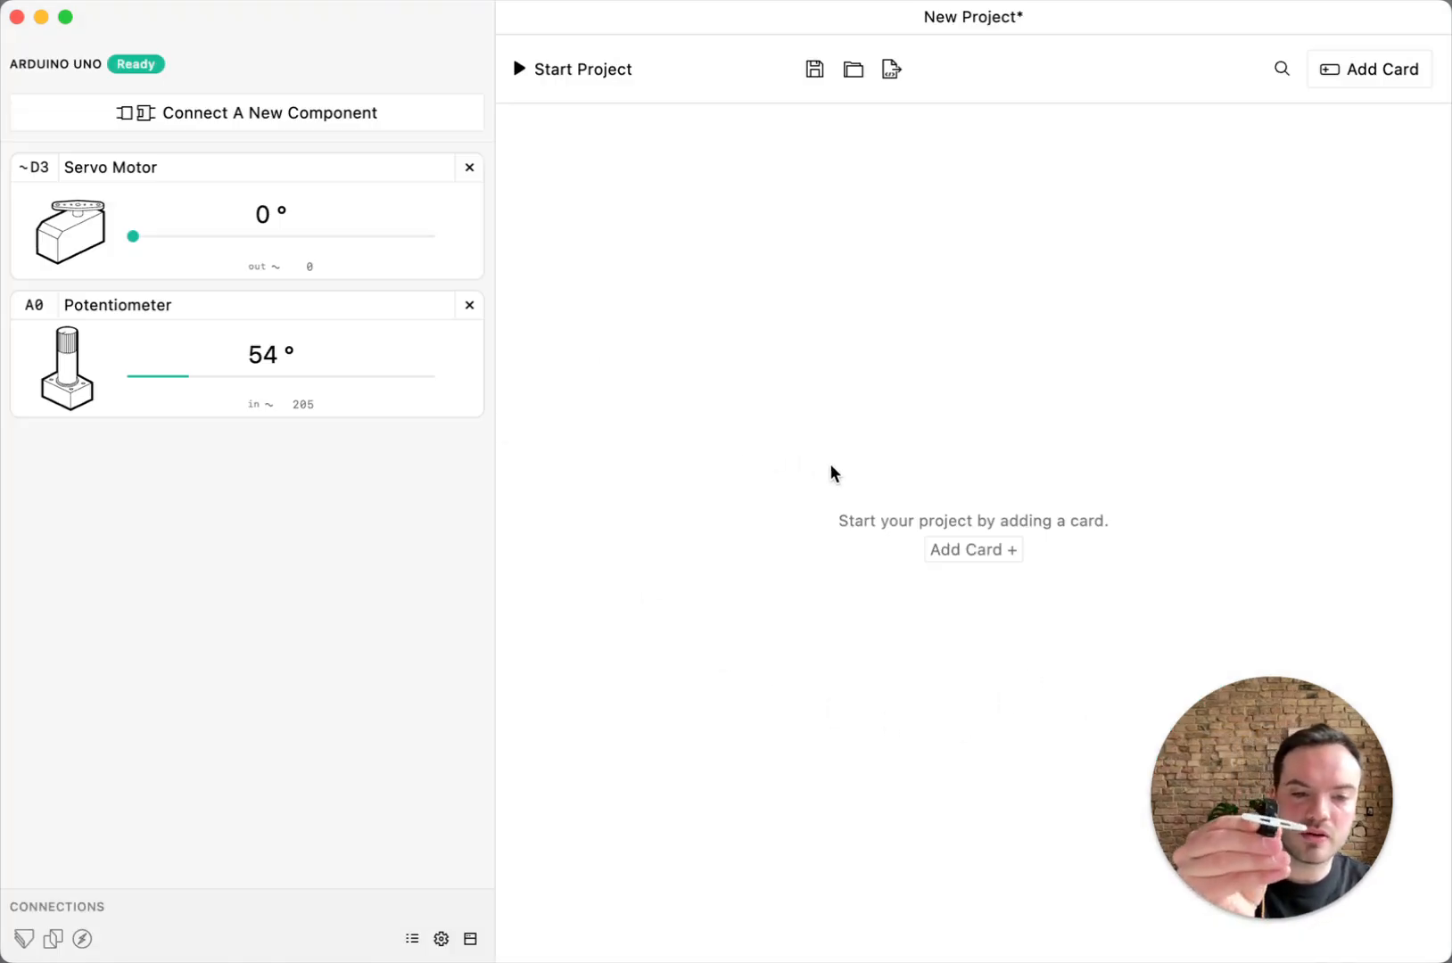
pyautogui.moveTo(135, 239); pyautogui.dragTo(373, 241)
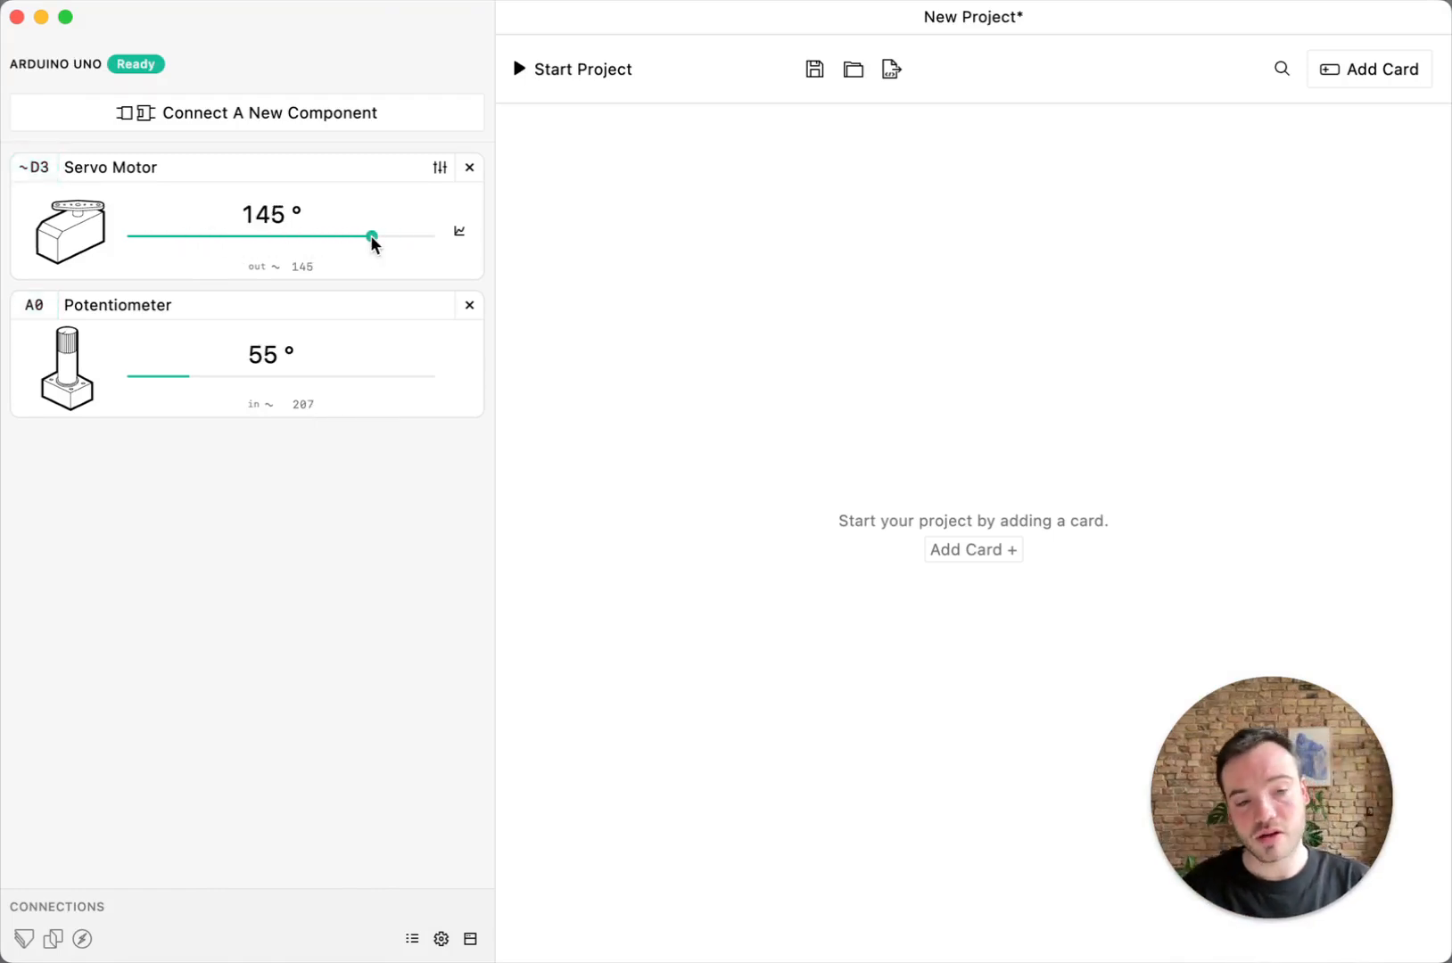
pyautogui.moveTo(373, 243)
pyautogui.mouseDown()
pyautogui.moveTo(175, 239)
pyautogui.moveTo(382, 239)
pyautogui.mouseUp()
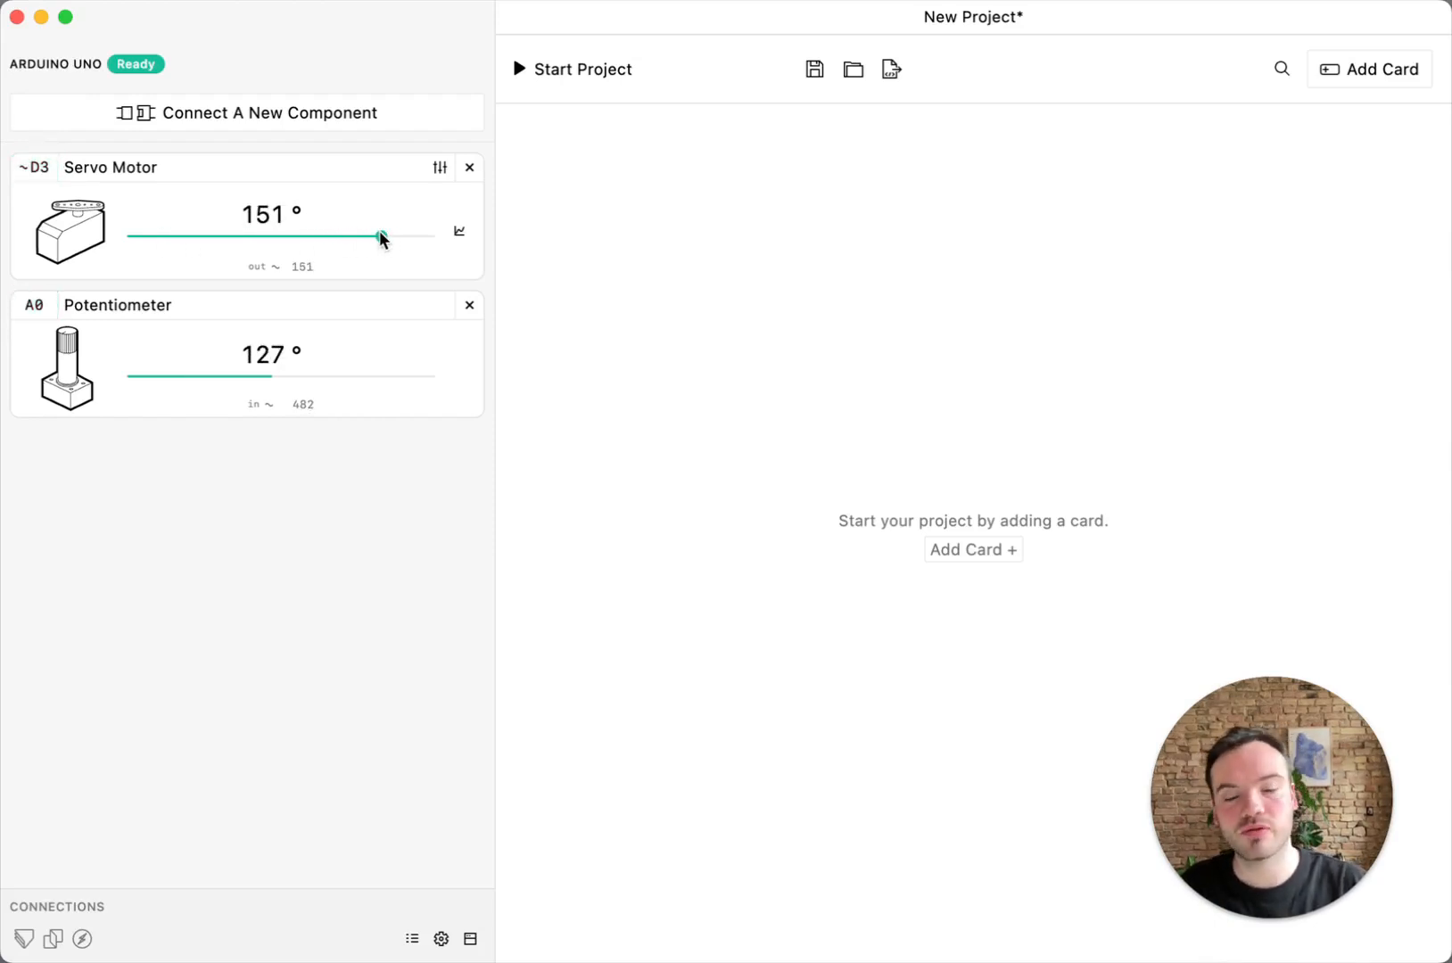
# Add a Map card that maps the Potentiometer from 0 to 270° onto the Servo Motor from 0 to 180°, and run the project
pyautogui.click(1369, 71)
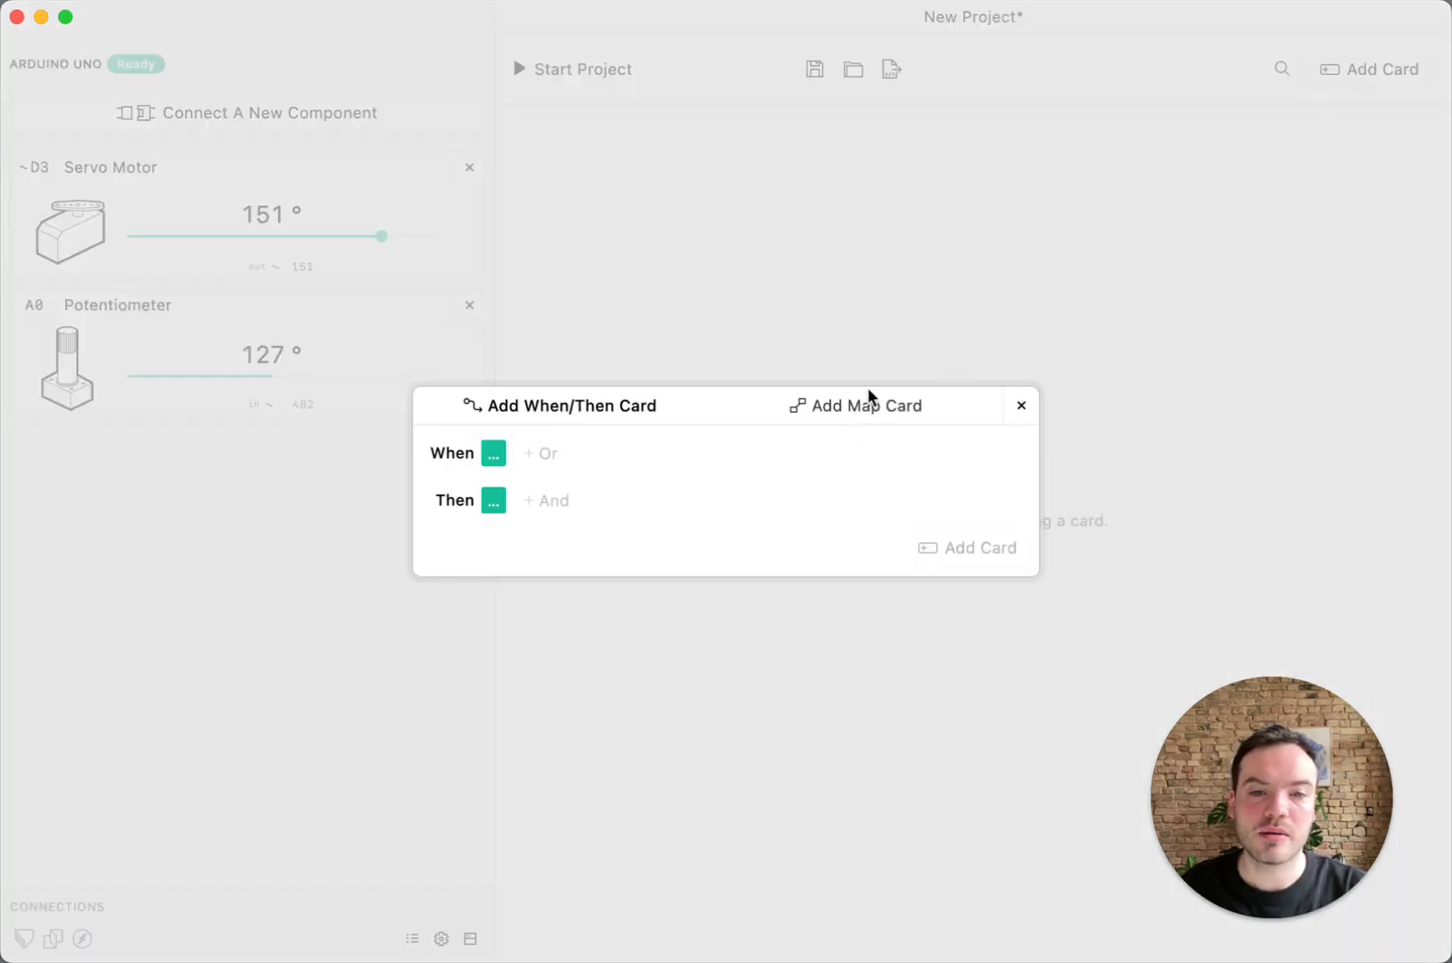
pyautogui.click(874, 409)
pyautogui.click(493, 461)
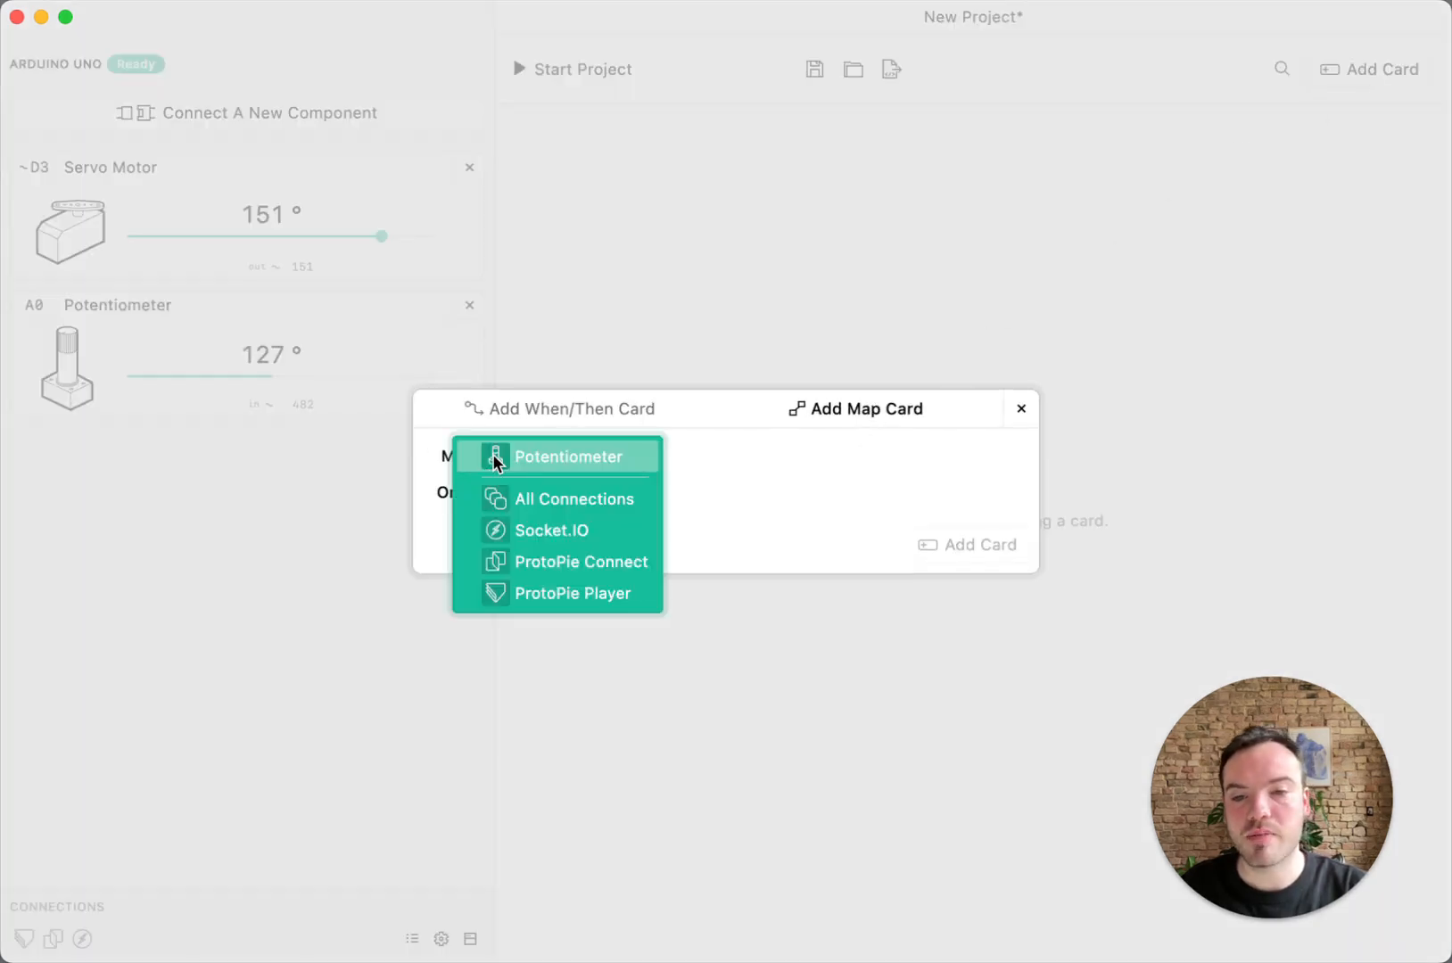
pyautogui.click(524, 461)
pyautogui.click(493, 495)
pyautogui.click(495, 495)
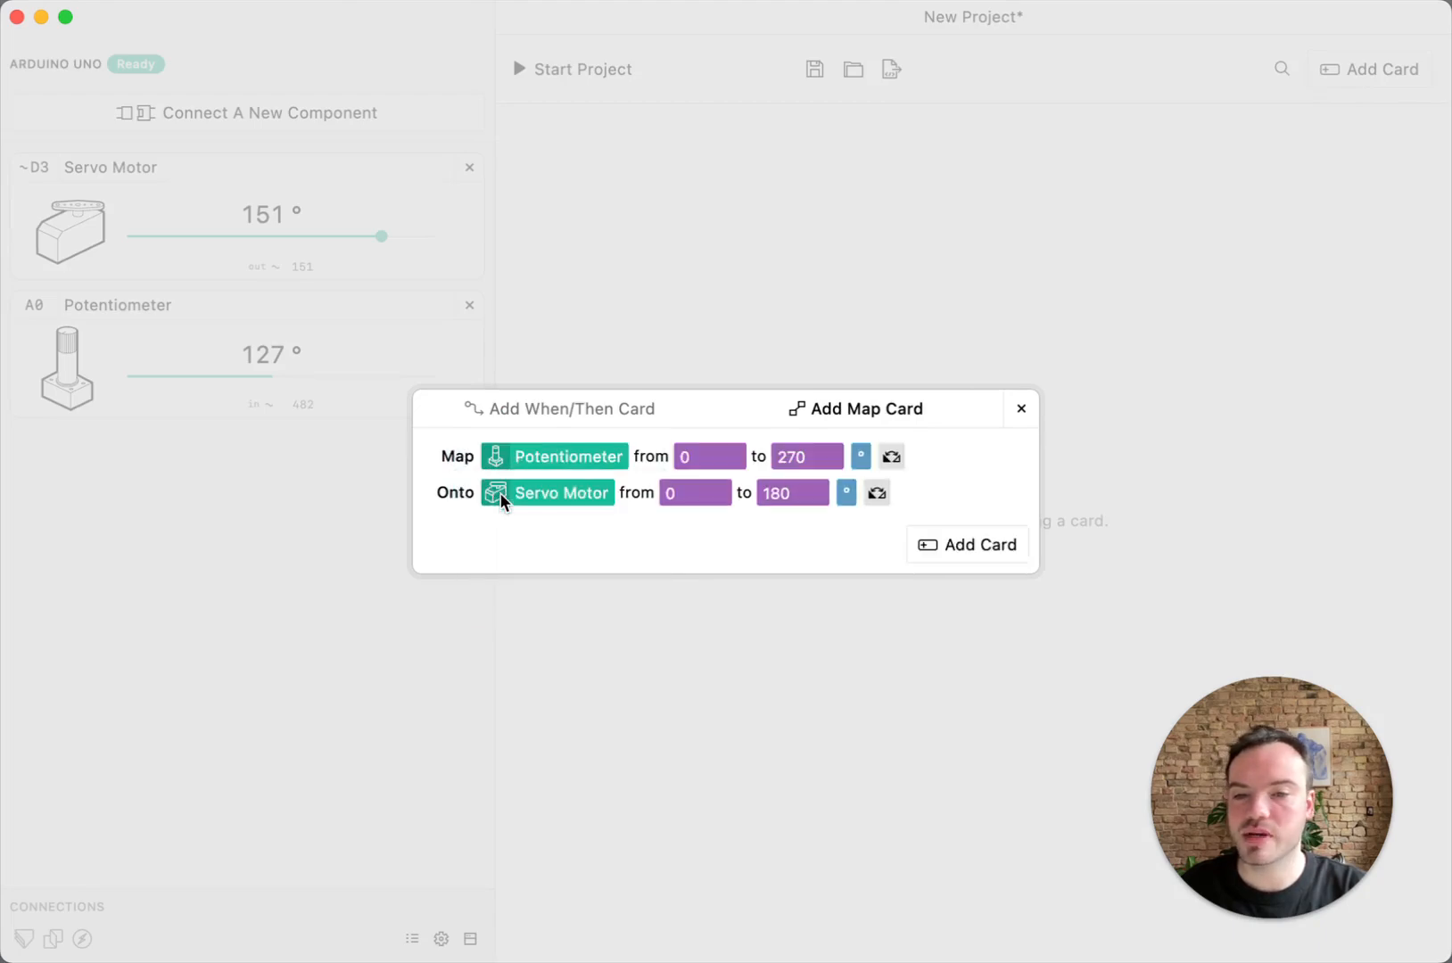
pyautogui.click(936, 557)
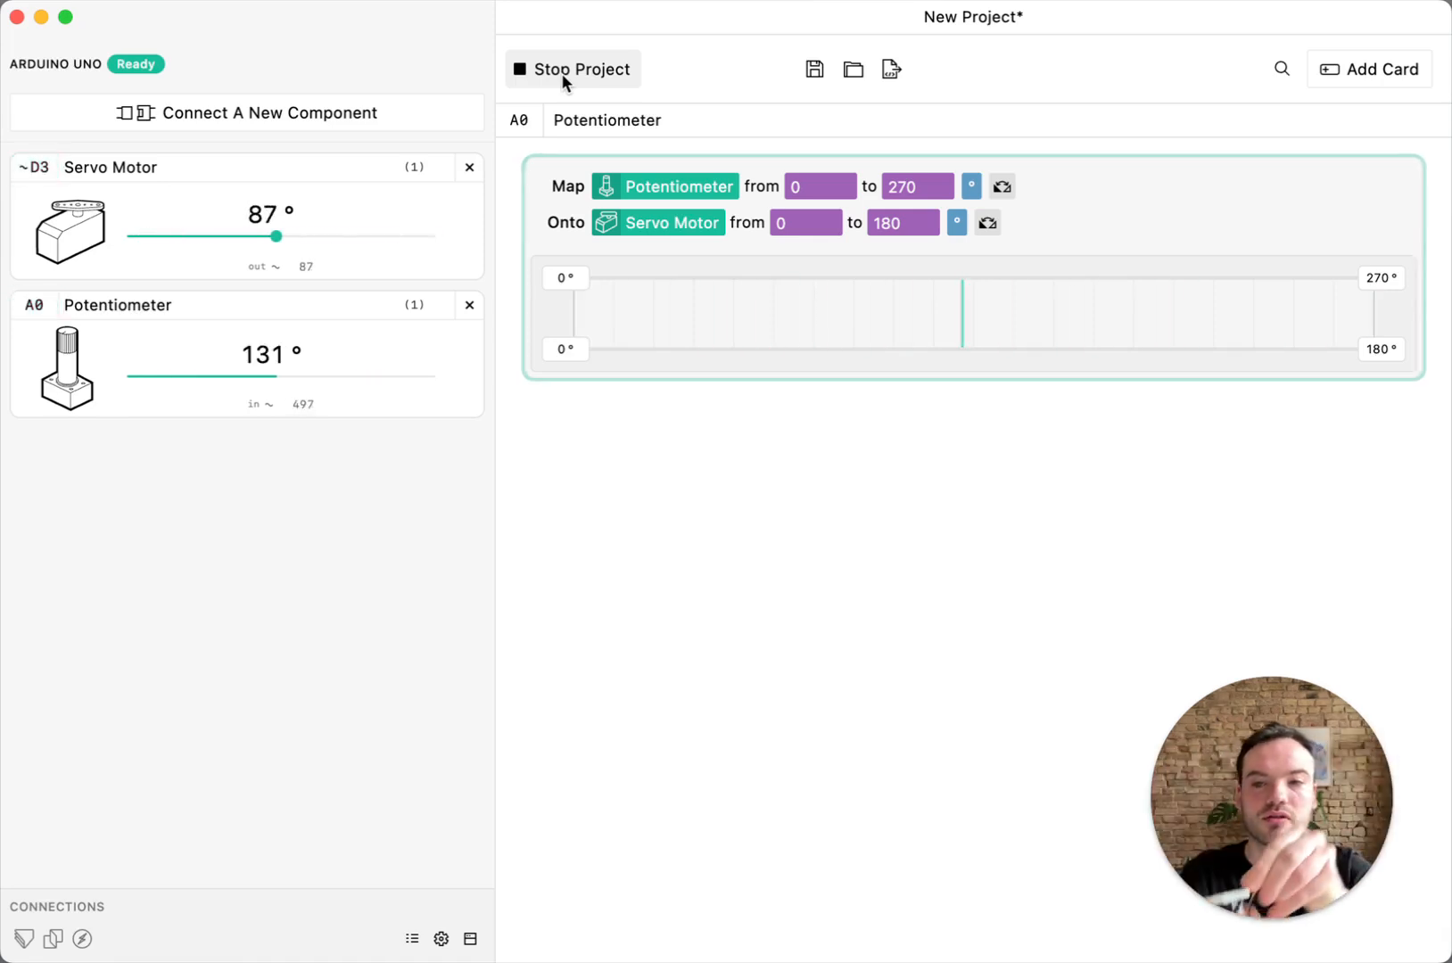
# Narrow the Map card's ranges to 84–125° for the Servo Motor and 0–235° for the Potentiometer
pyautogui.moveTo(565, 352); pyautogui.dragTo(947, 351)
pyautogui.moveTo(1376, 275); pyautogui.dragTo(1295, 286)
pyautogui.moveTo(1382, 348); pyautogui.dragTo(1142, 349)
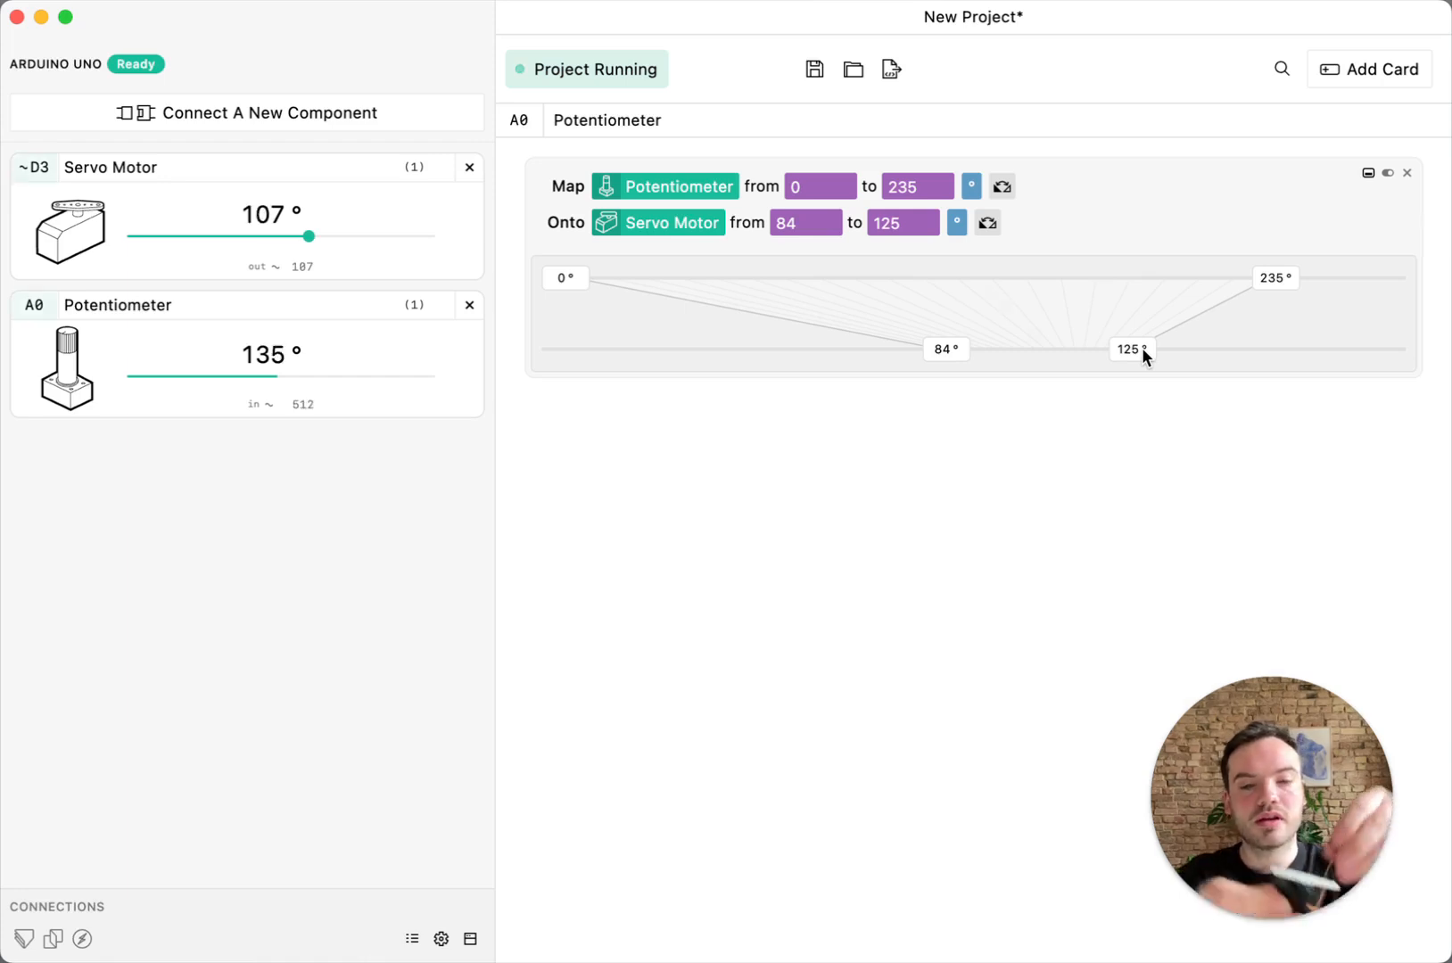